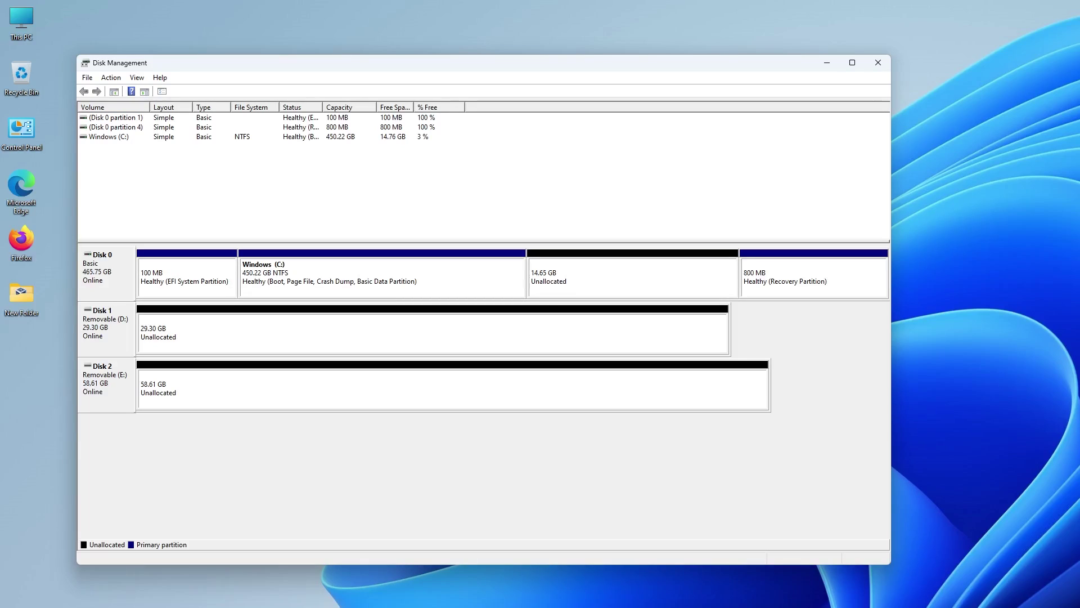
Note the 29.30 GB removable and 58.61 GB unallocated drives, then show the Bliss OS 15 builds
click(106, 319)
click(215, 393)
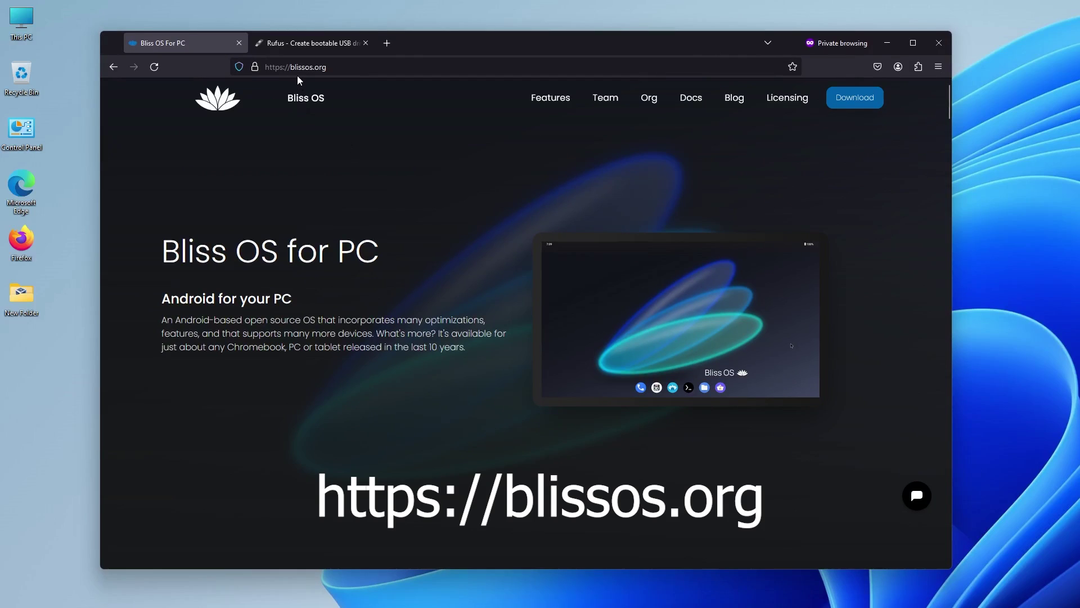
click(849, 104)
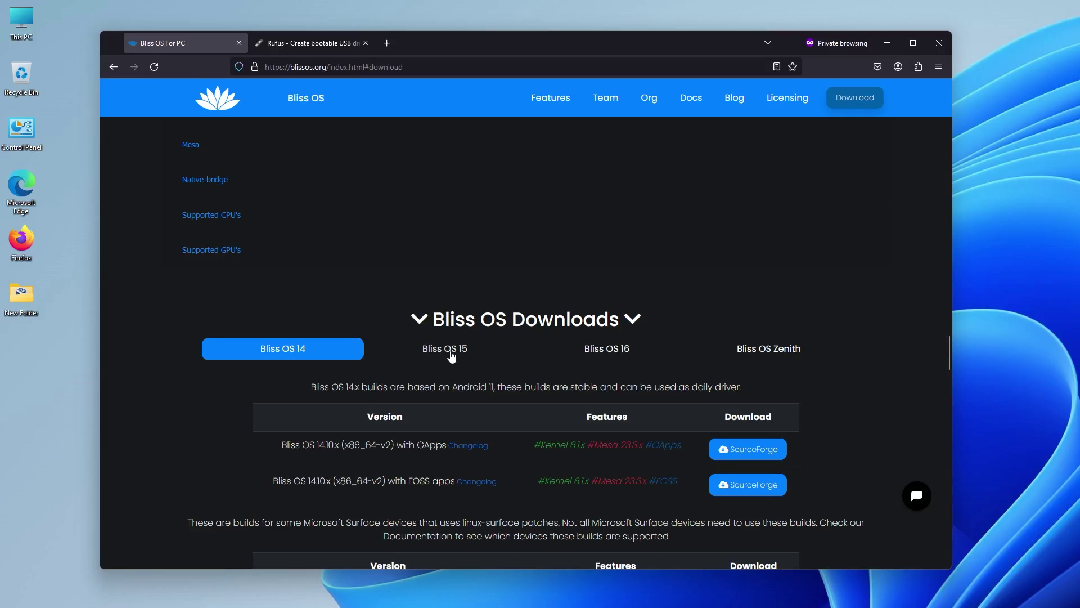
click(452, 355)
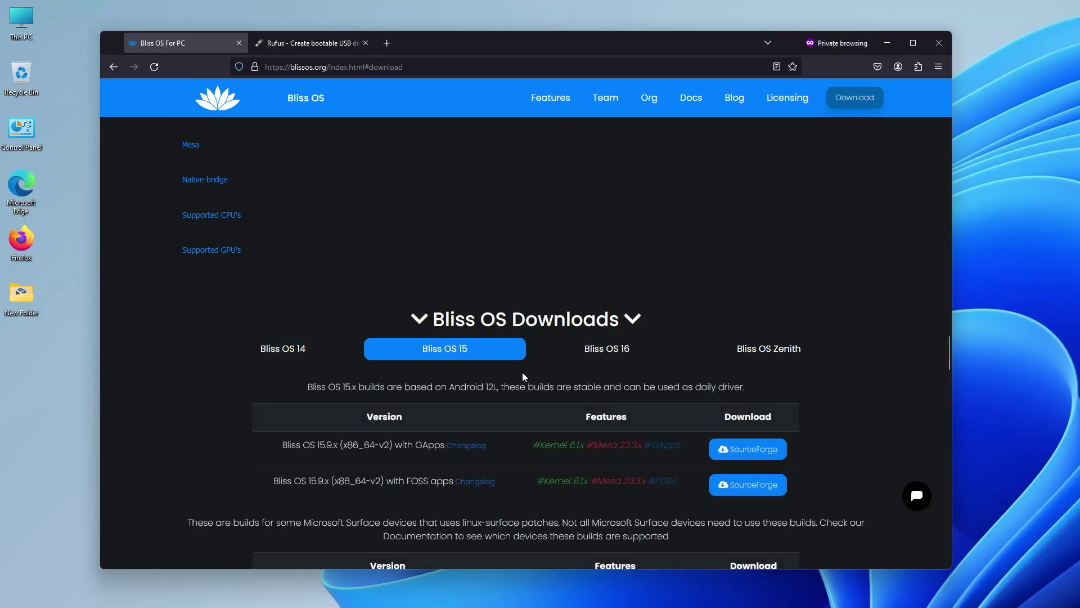
Open the Bliss OS 15.9 GApps download files and scroll to the Rufus download list
scroll(522, 376, down, 1)
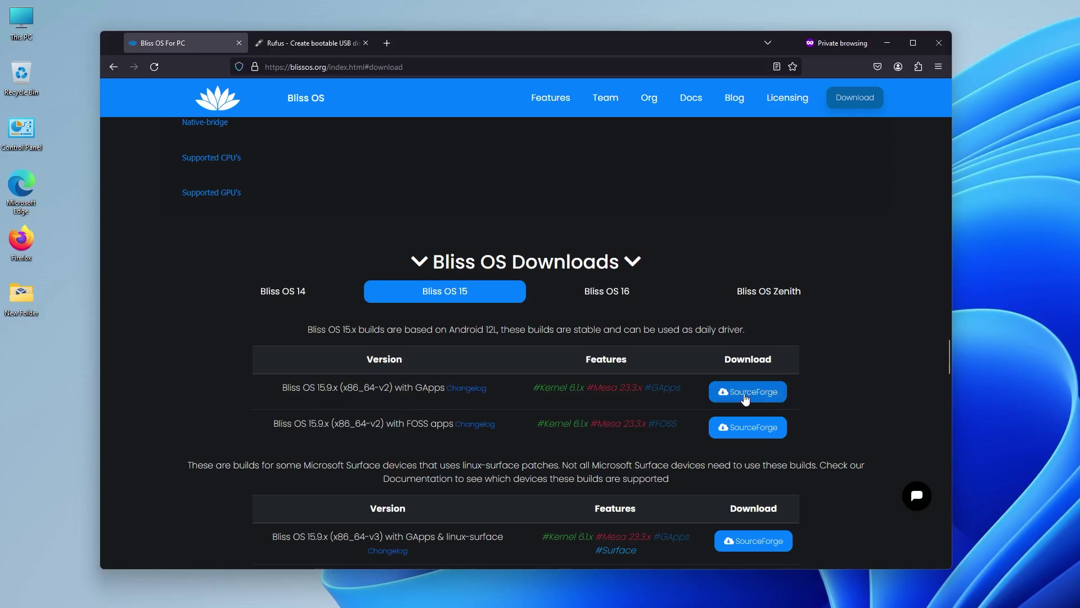
click(742, 400)
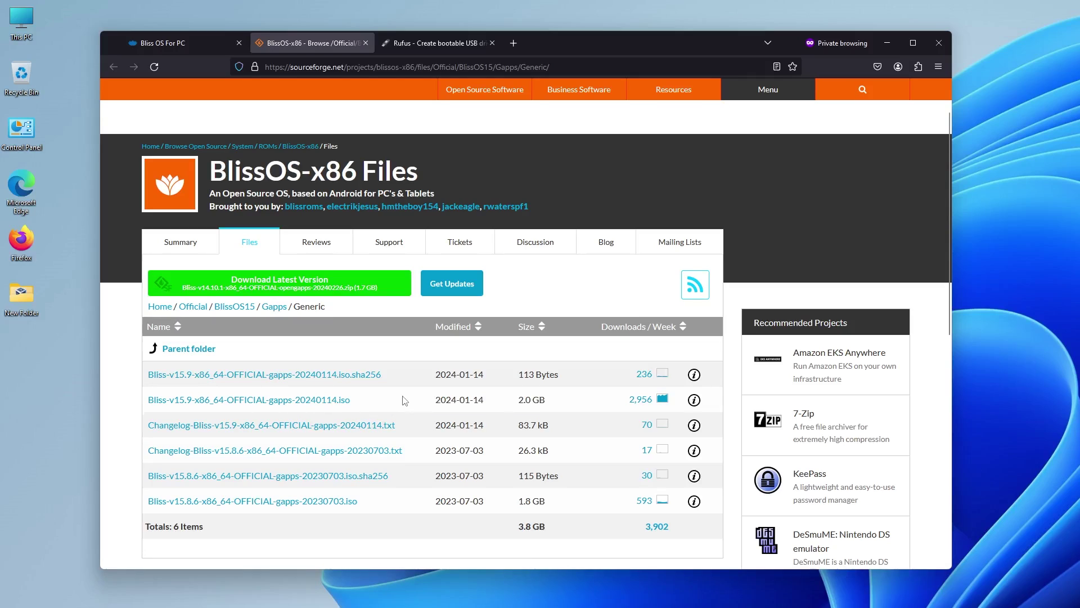
click(428, 43)
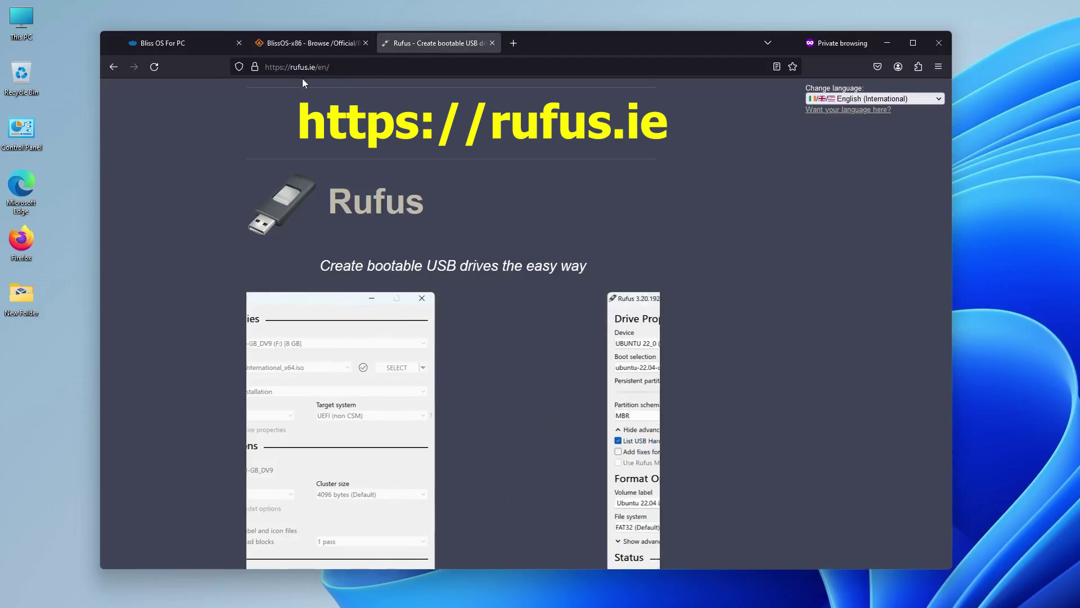
scroll(305, 252, down, 10)
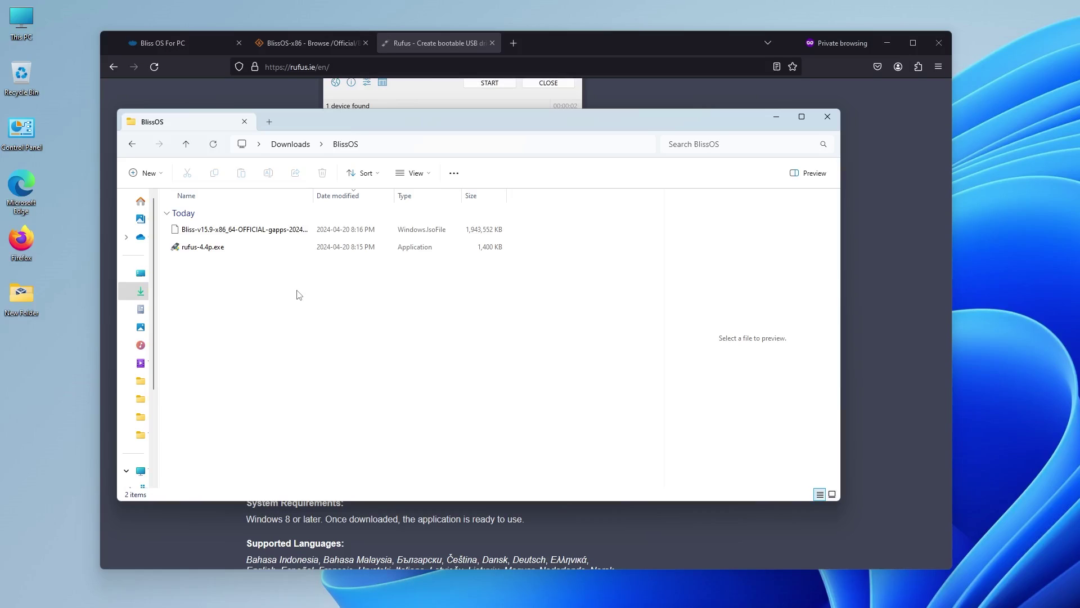
Launch rufus-4.4p.exe from Downloads\BlissOS and allow Rufus to check for updates online
double_click(203, 248)
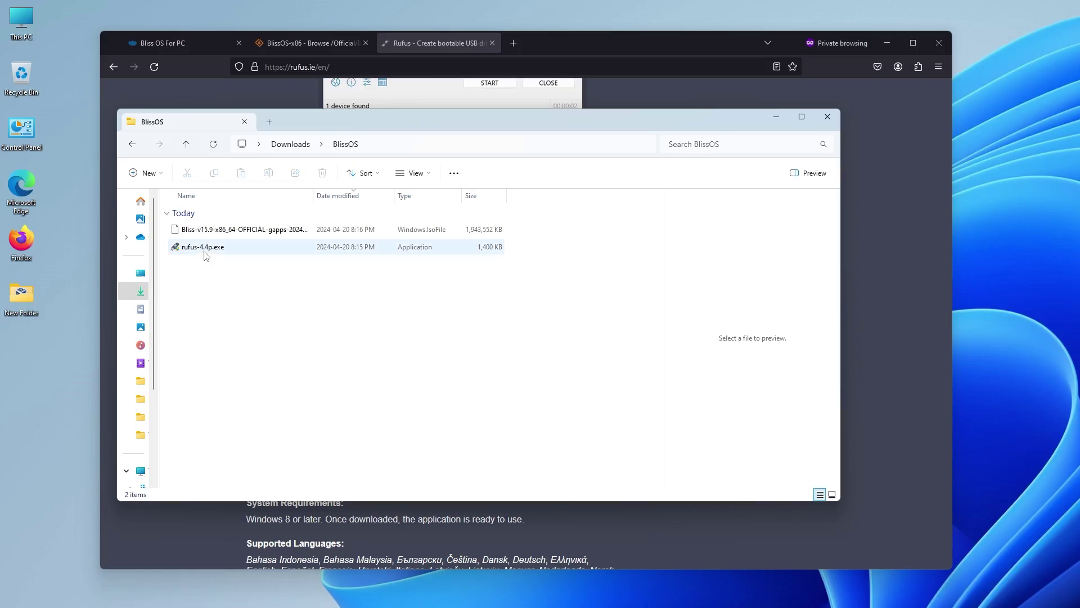
click(1004, 412)
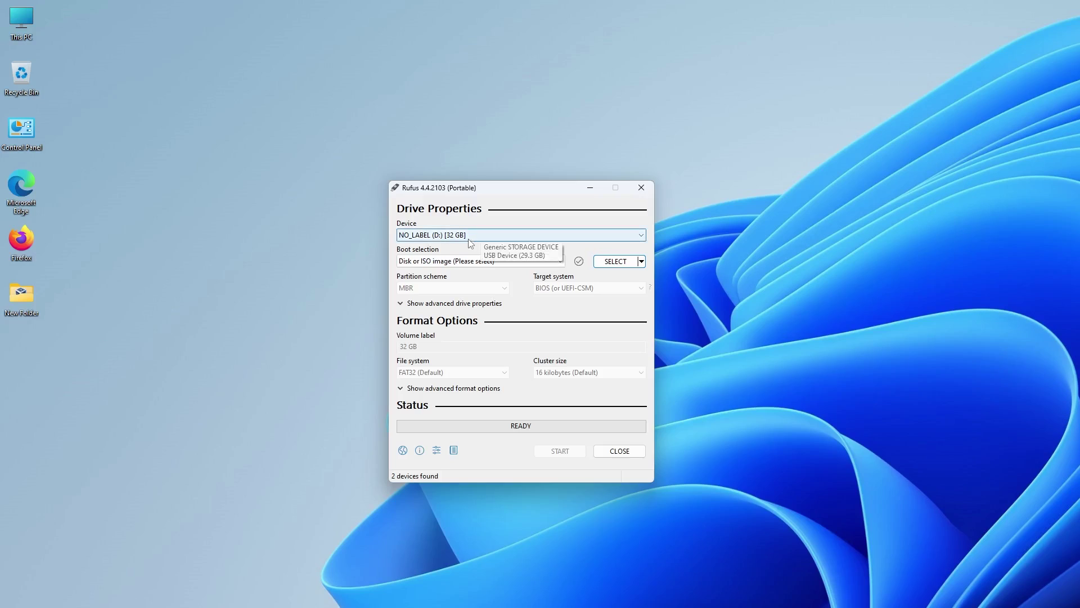
Target the 32 GB D: drive and load the Bliss v15.9 ISO as the boot image
click(468, 237)
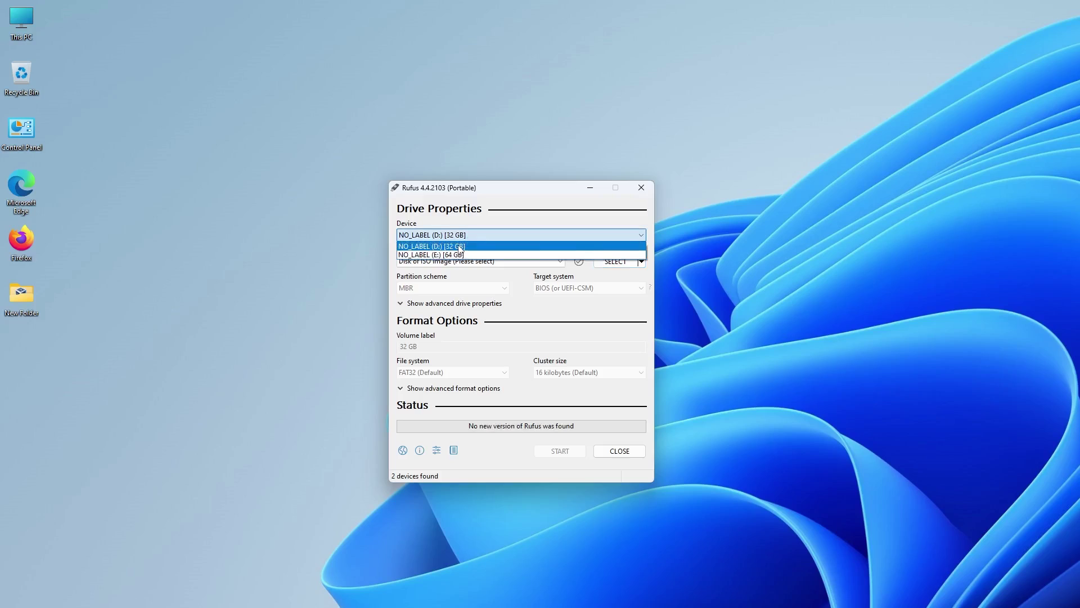
click(462, 246)
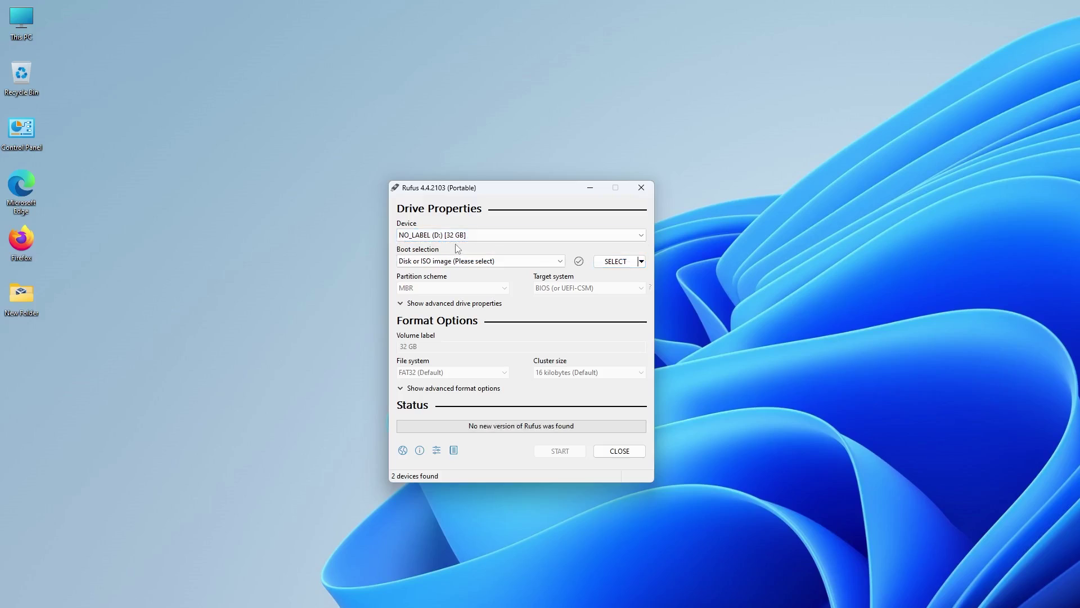
click(611, 264)
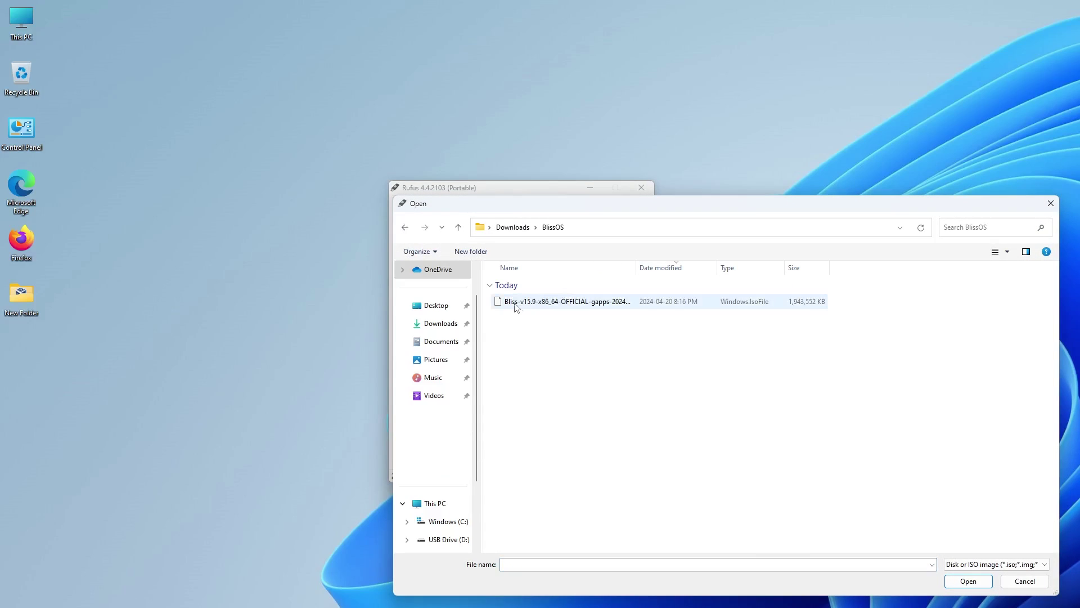
double_click(527, 304)
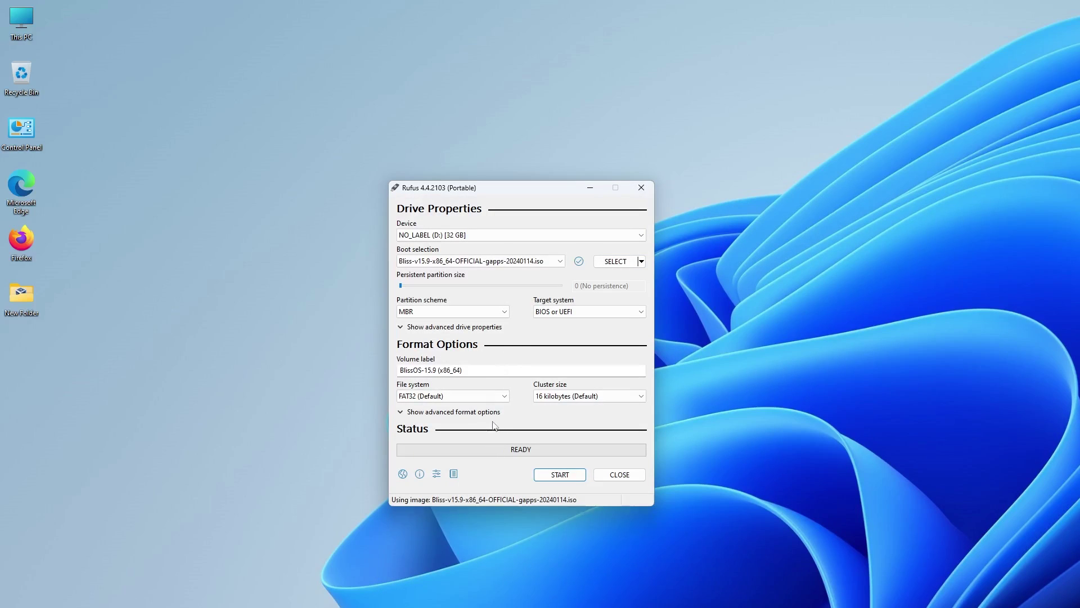
Start writing in ISO image mode, allow the Syslinux download, and confirm erasing the drive
click(553, 476)
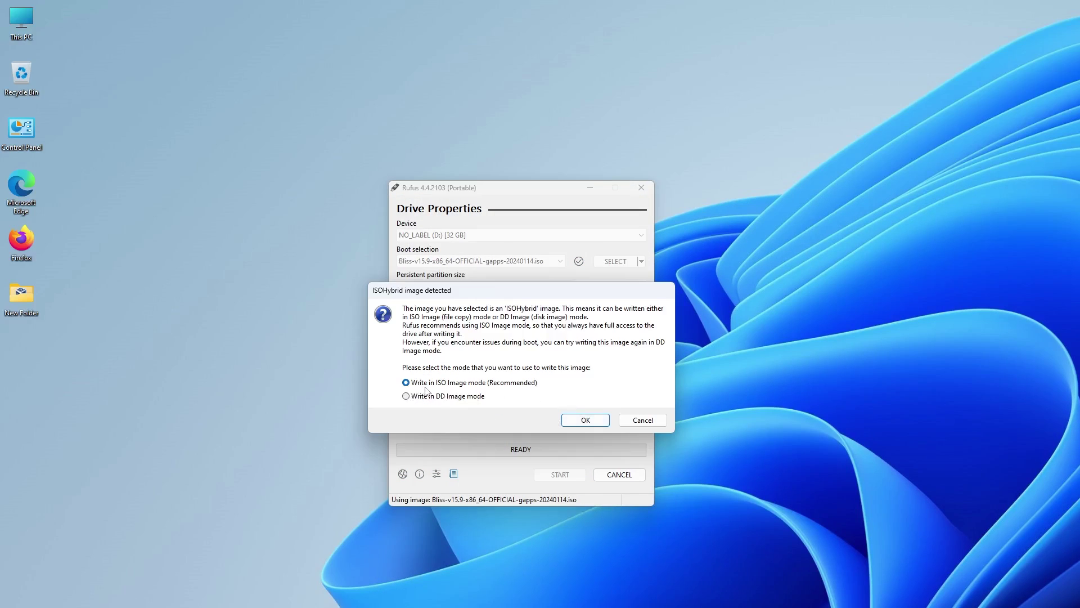
click(586, 421)
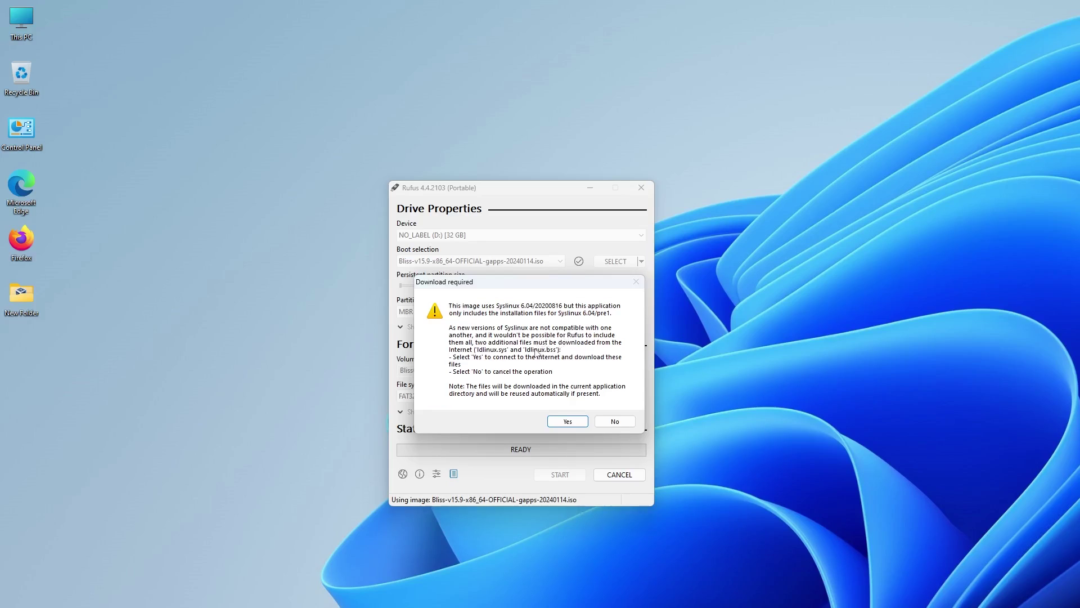
click(568, 423)
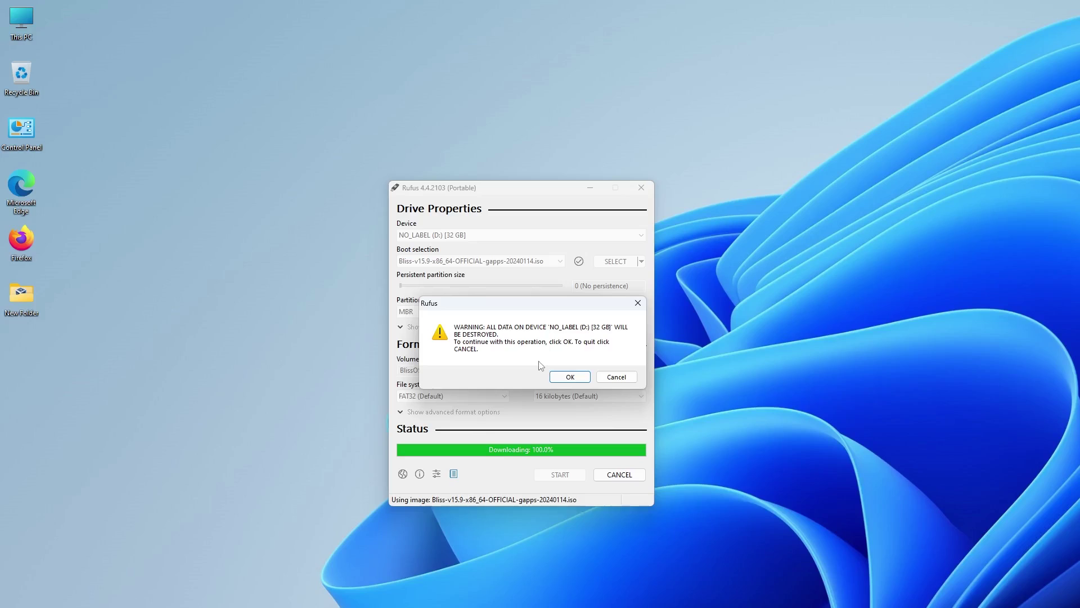
click(570, 377)
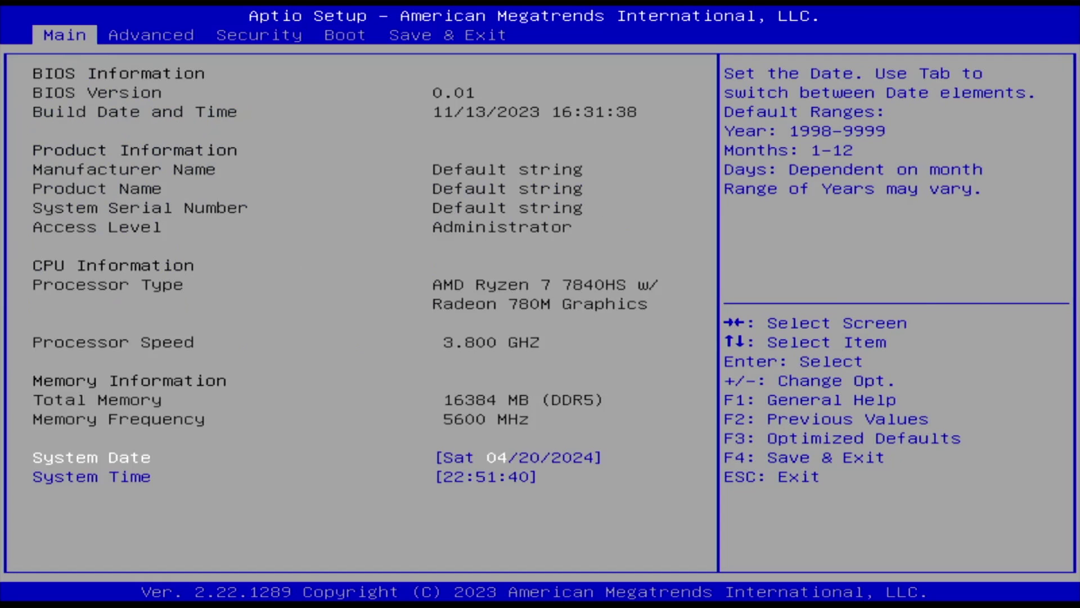
Review the Boot tab order, then move to Save & Exit and highlight Discard Changes and Reset
key(Right)
key(Right)
key(Right)
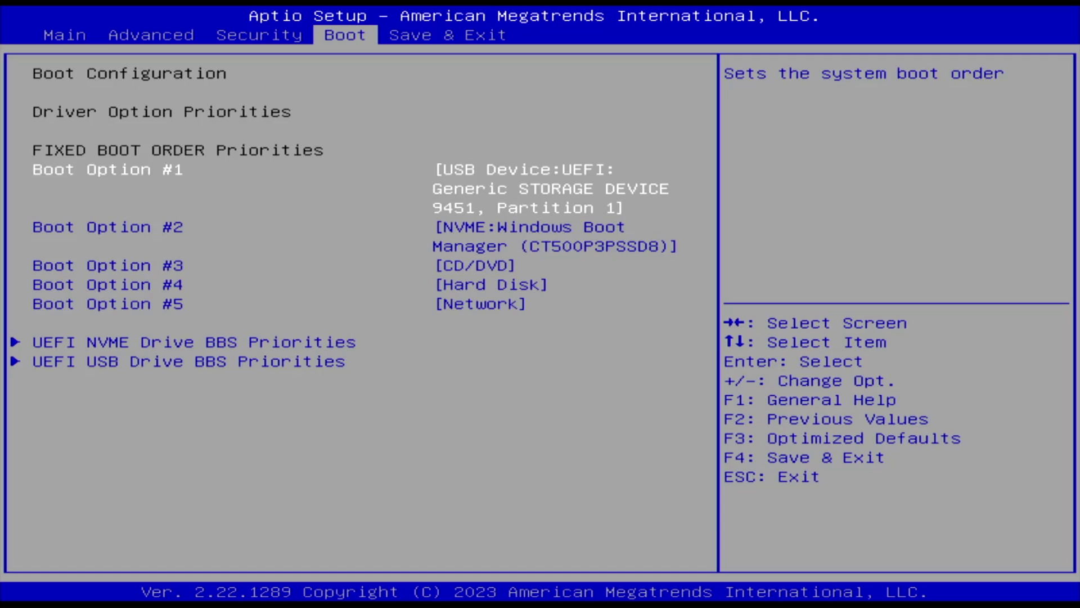
key(Right)
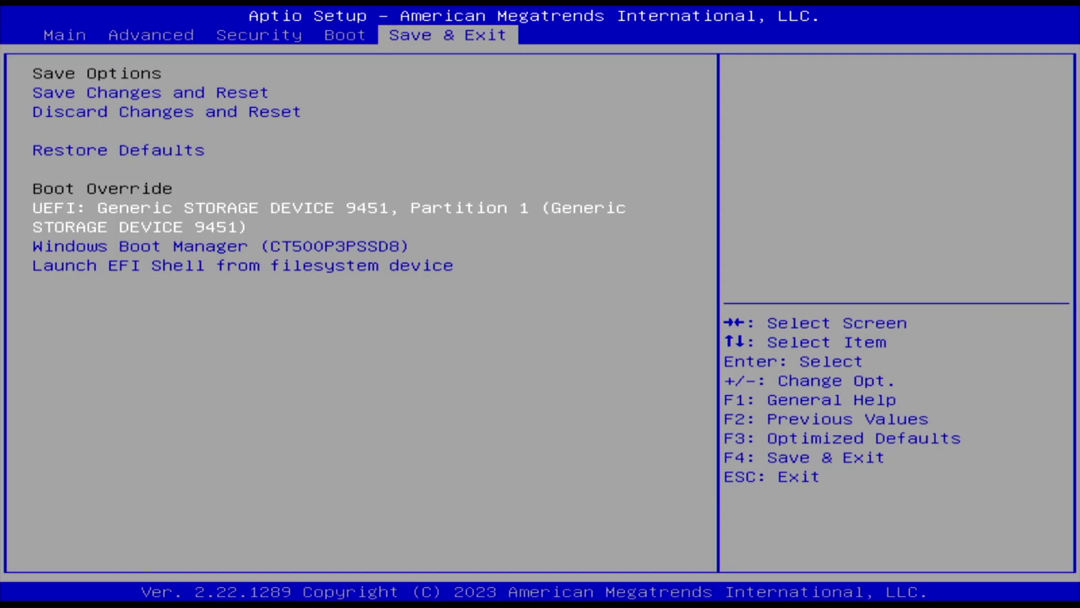
key(Up)
key(Up)
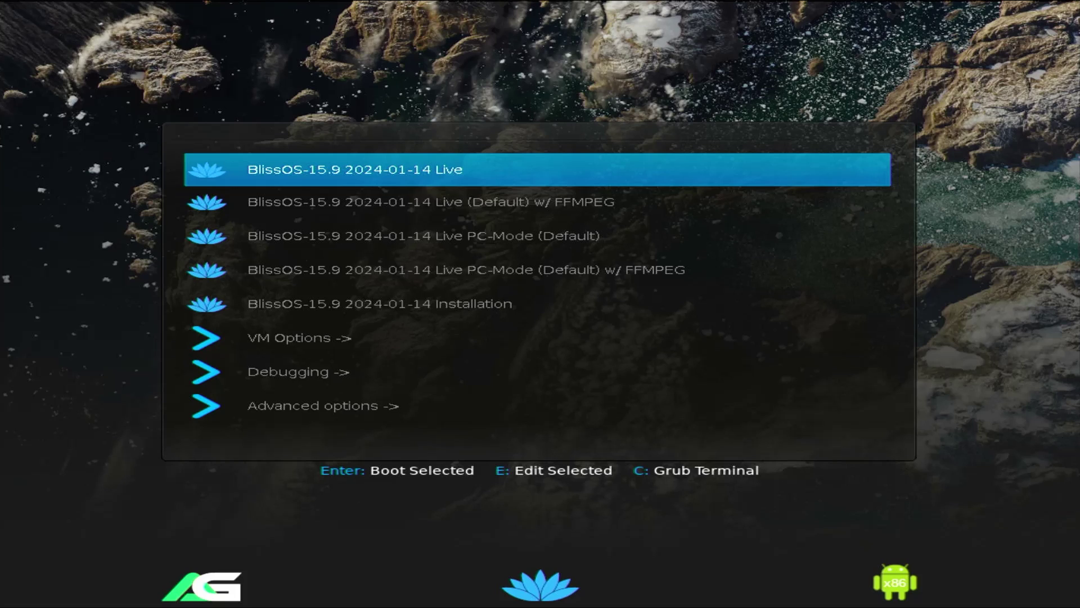
Start the Bliss OS 15.9 Installation entry from GRUB and continue past the UEFI warning
key(Down)
key(Down)
key(Down)
key(Down)
key(Return)
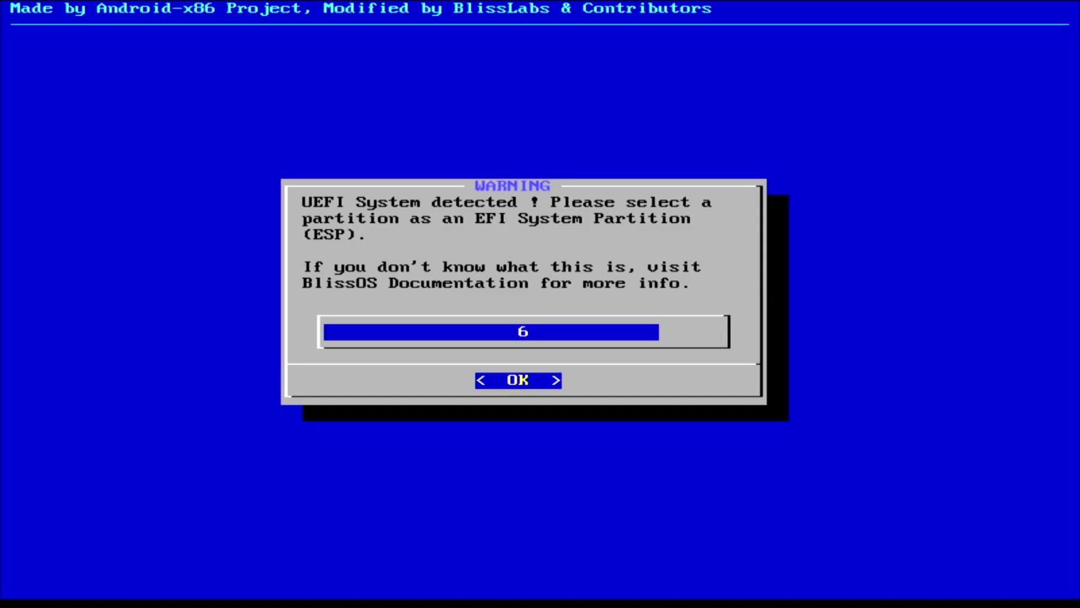
key(Return)
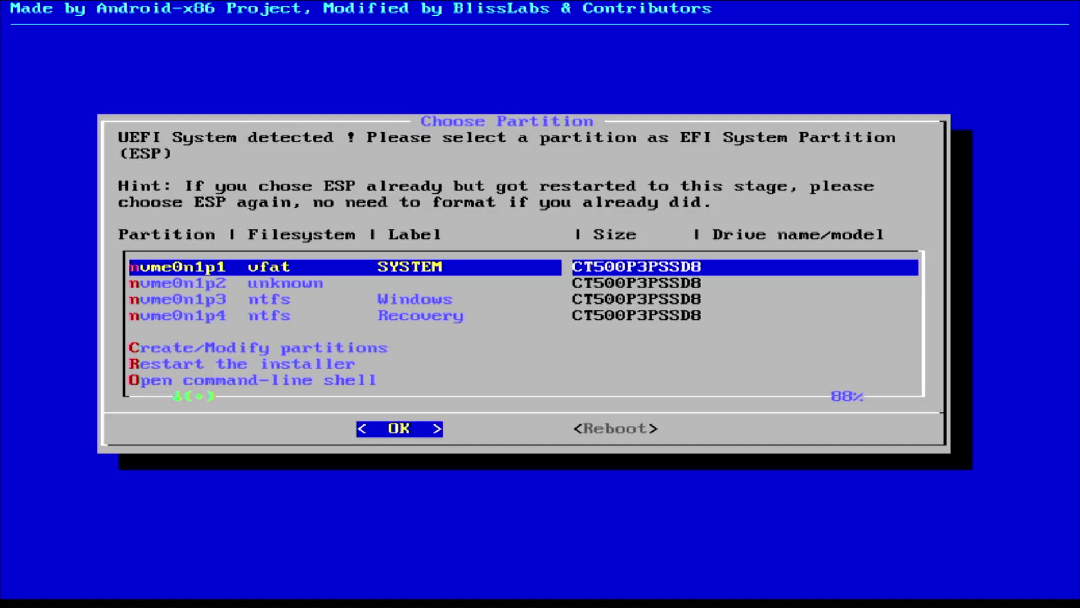
Choose Create/Modify partitions and select the 58.61 GB sdb drive
key(Down)
key(Down)
key(Down)
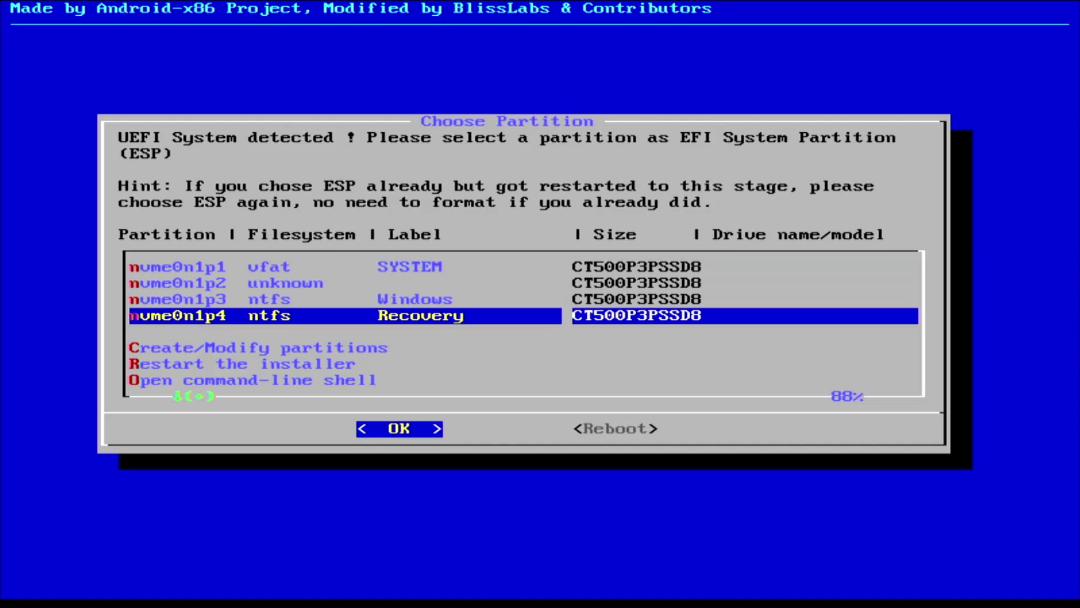
key(Down)
key(Down)
key(Return)
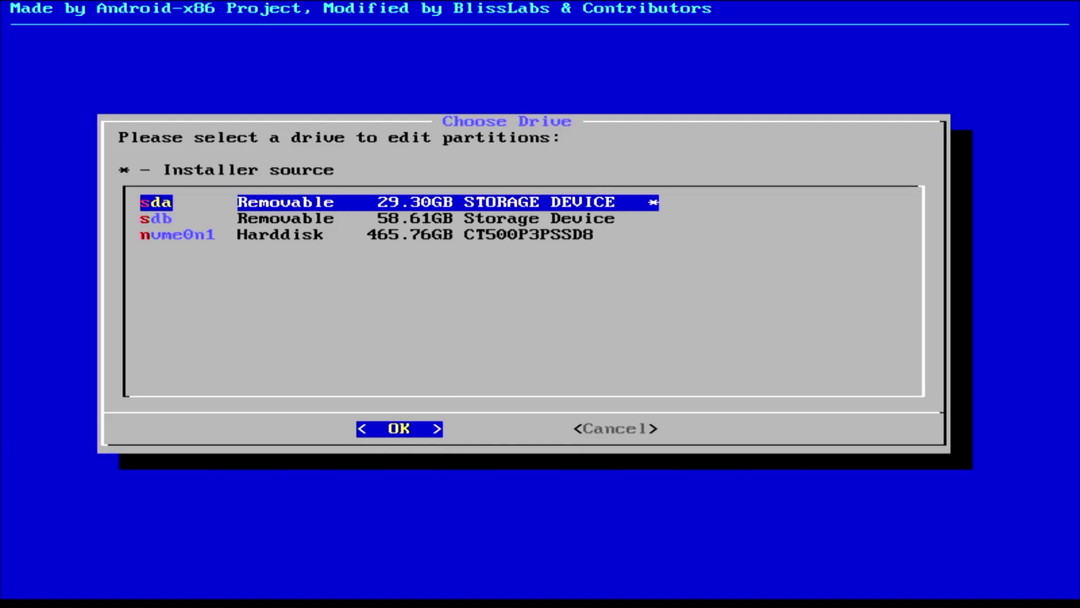
key(Down)
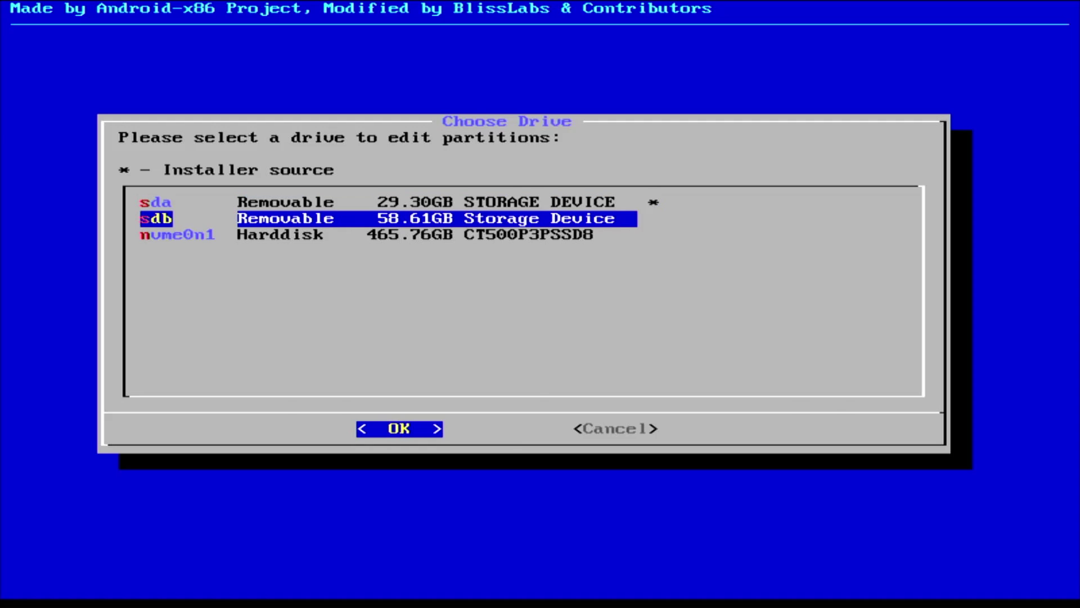
key(Return)
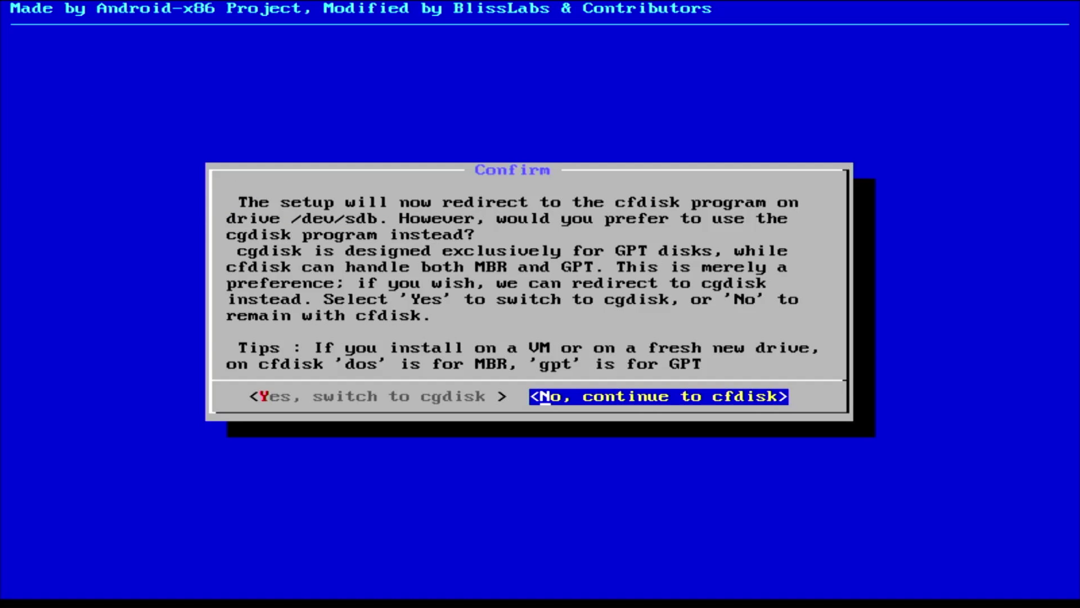
In cfdisk, create a 1G first partition with type EFI (FAT-12/16/32)
key(Return)
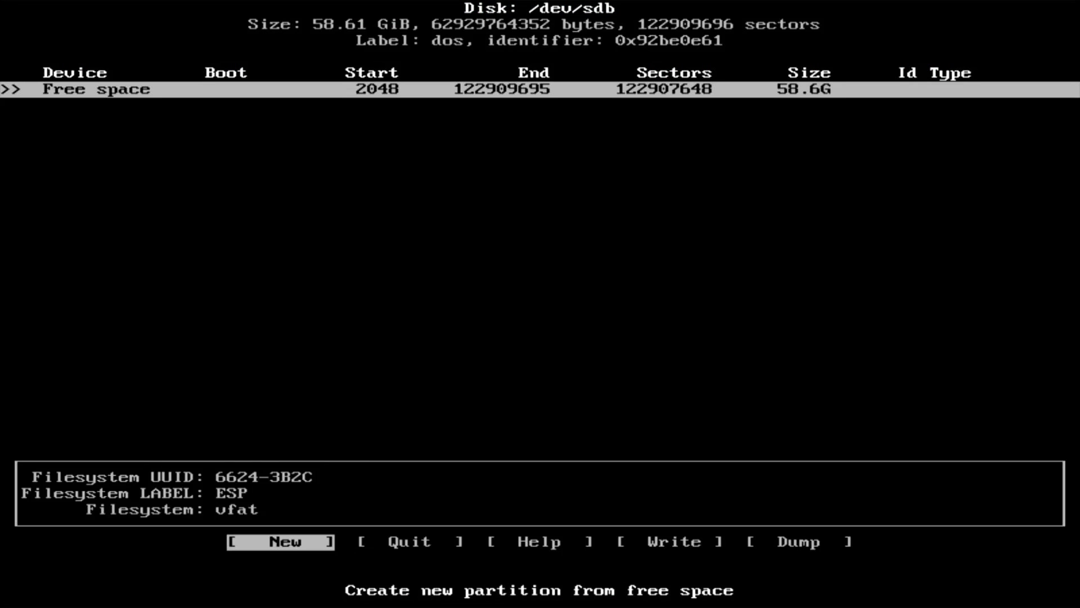
key(Return)
key(BackSpace)
key(BackSpace)
key(BackSpace)
key(BackSpace)
key(BackSpace)
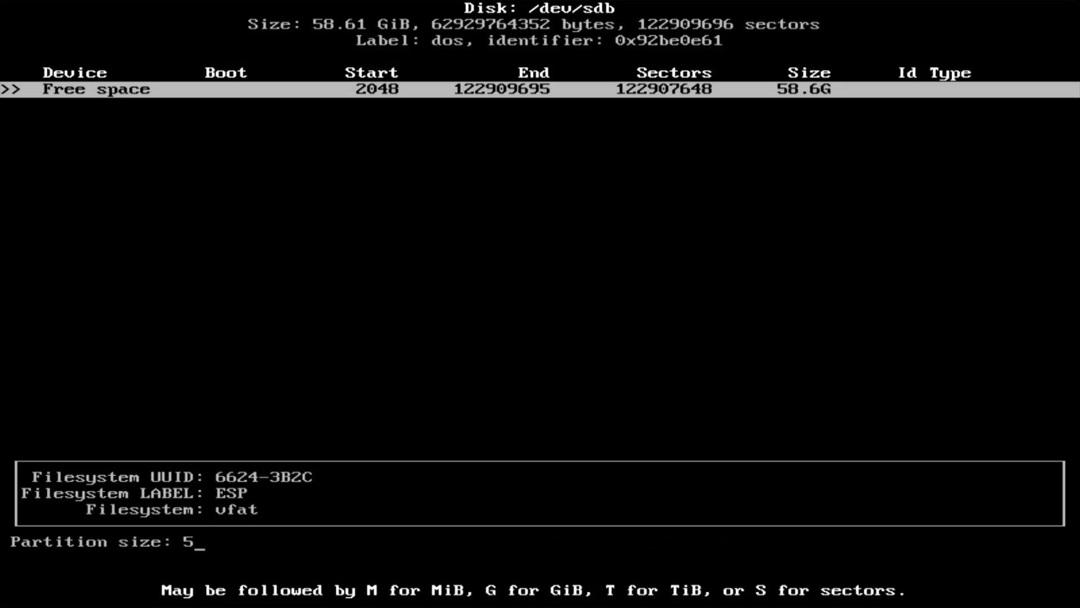
text(1G)
key(Return)
key(Return)
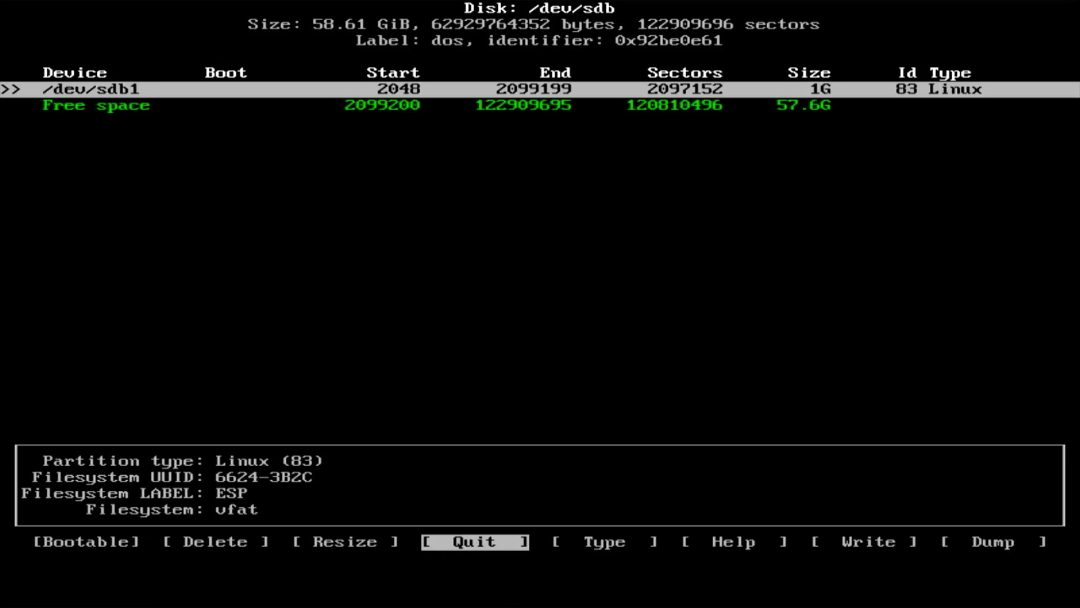
key(Right)
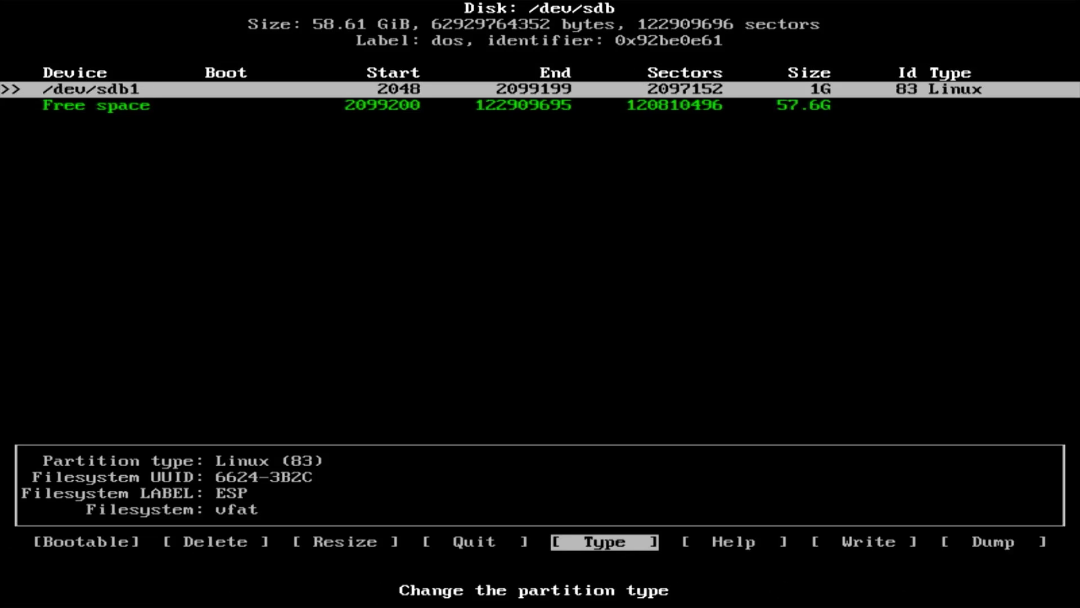
key(Return)
key(Down)
key(Down)
key(Down)
key(Down)
key(Down)
key(Down)
key(Down)
key(Down)
key(Down)
key(Down)
key(Down)
key(Down)
key(Down)
key(Down)
key(Down)
key(Down)
key(Down)
key(Down)
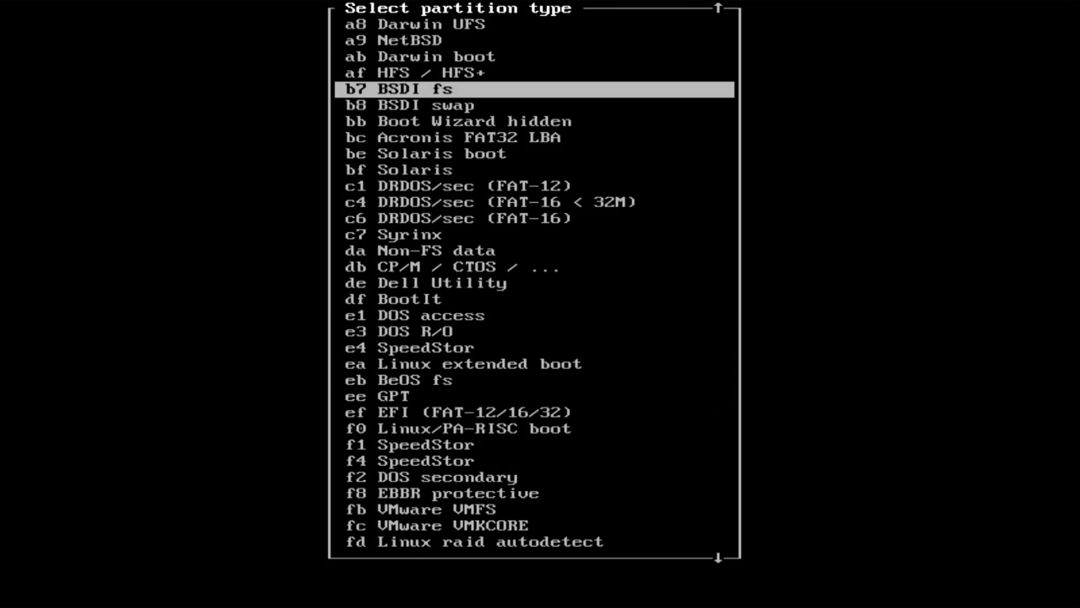
key(Down)
key(Down)
key(Down)
key(Down)
key(Down)
key(Down)
key(Down)
key(Down)
key(Down)
key(Down)
key(Down)
key(Down)
key(Down)
key(Down)
key(Down)
key(Down)
key(Down)
key(Down)
key(Down)
key(Down)
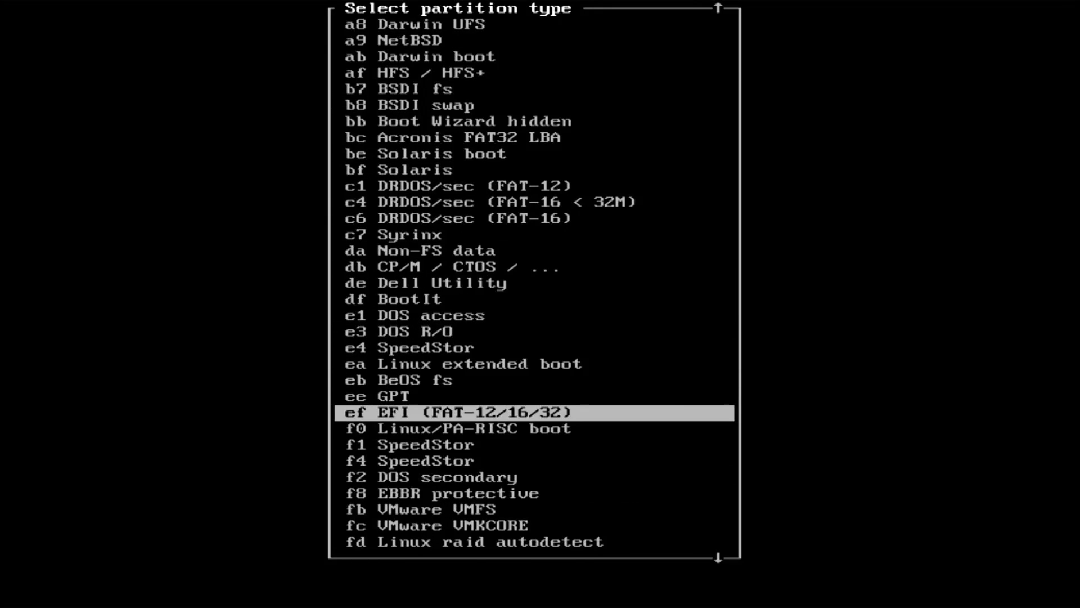
key(Return)
Create a primary partition using all the remaining 57.6G of free space
key(Down)
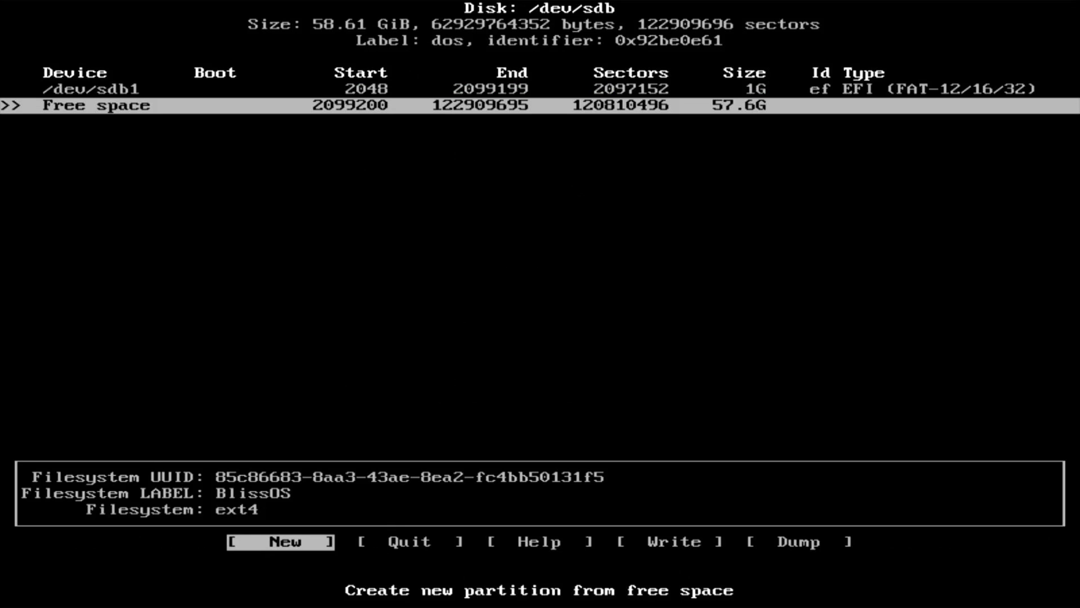
key(Return)
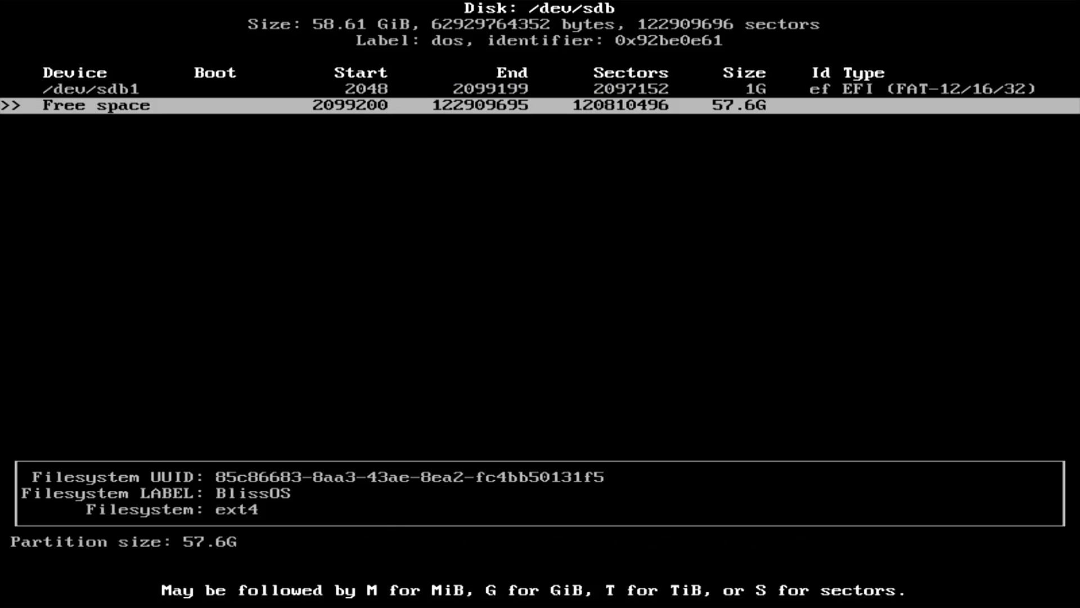
key(Return)
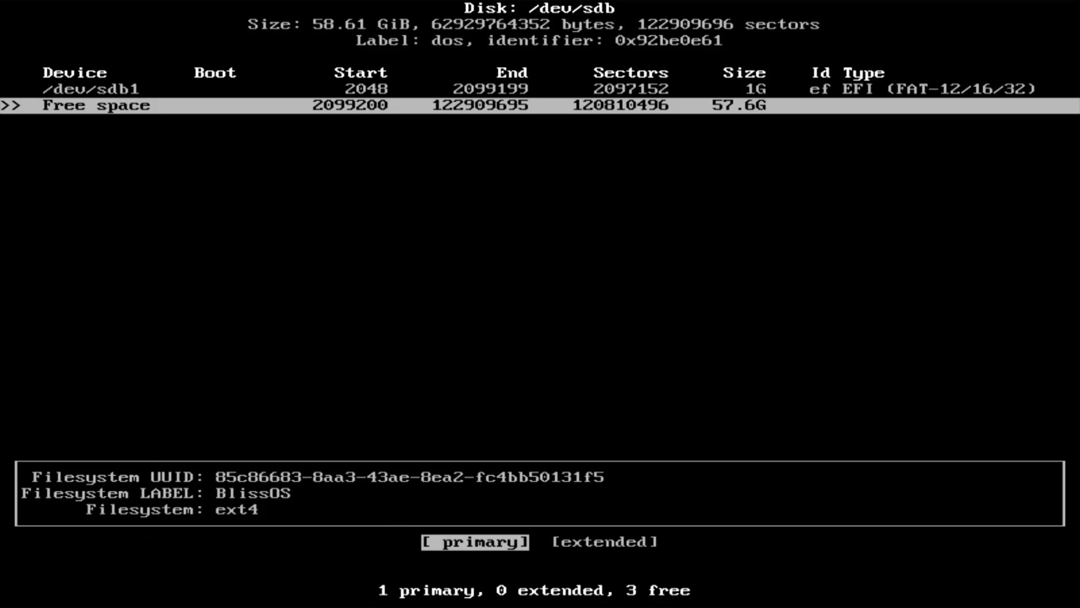
key(Return)
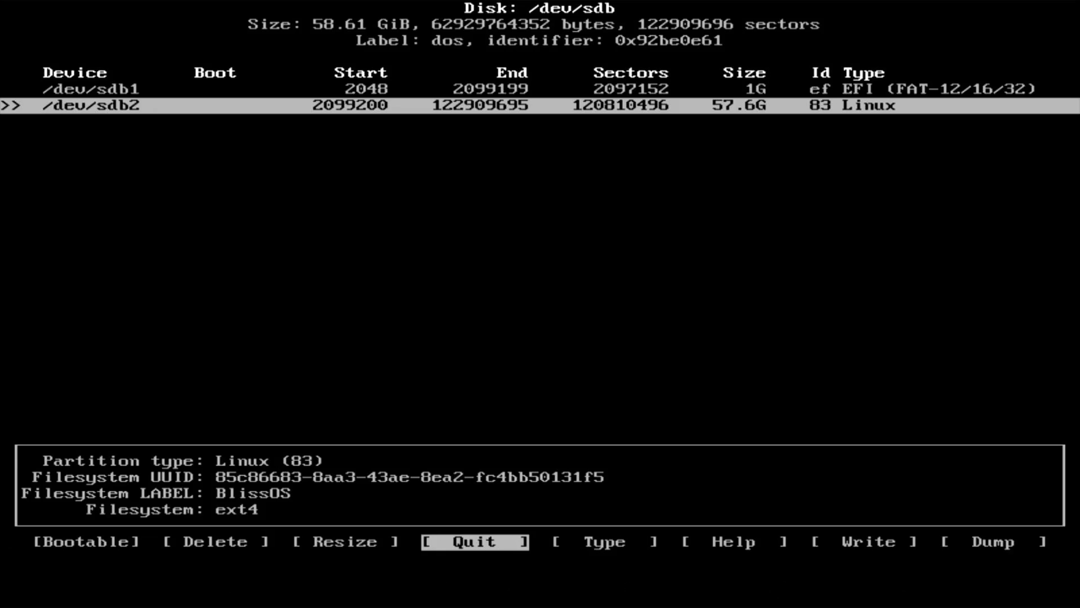
Write the partition table to disk, confirming with 'yes', and quit cfdisk
key(Right)
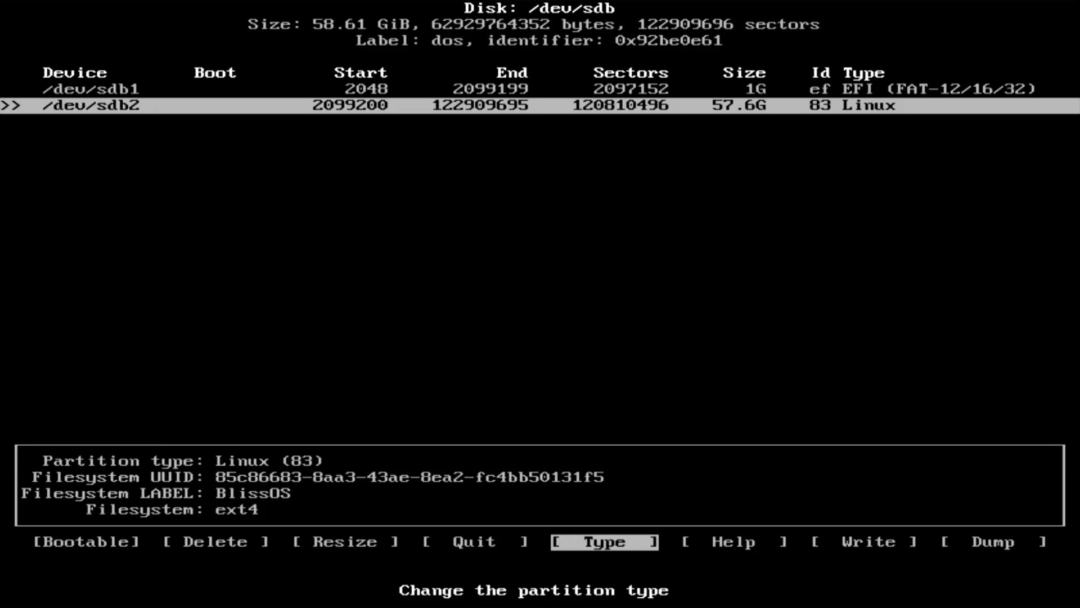
key(Right)
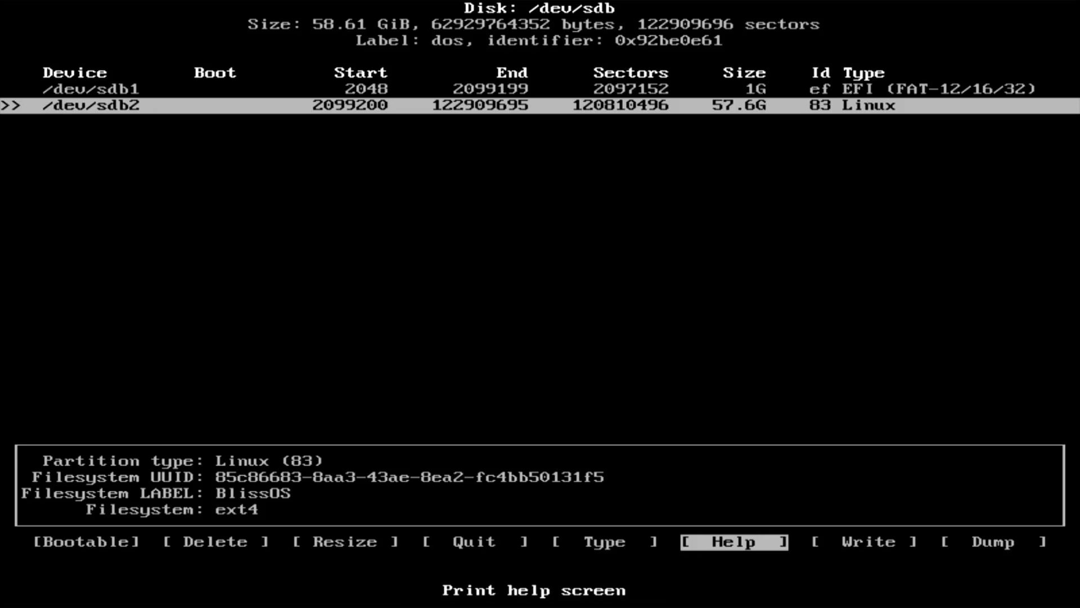
key(Right)
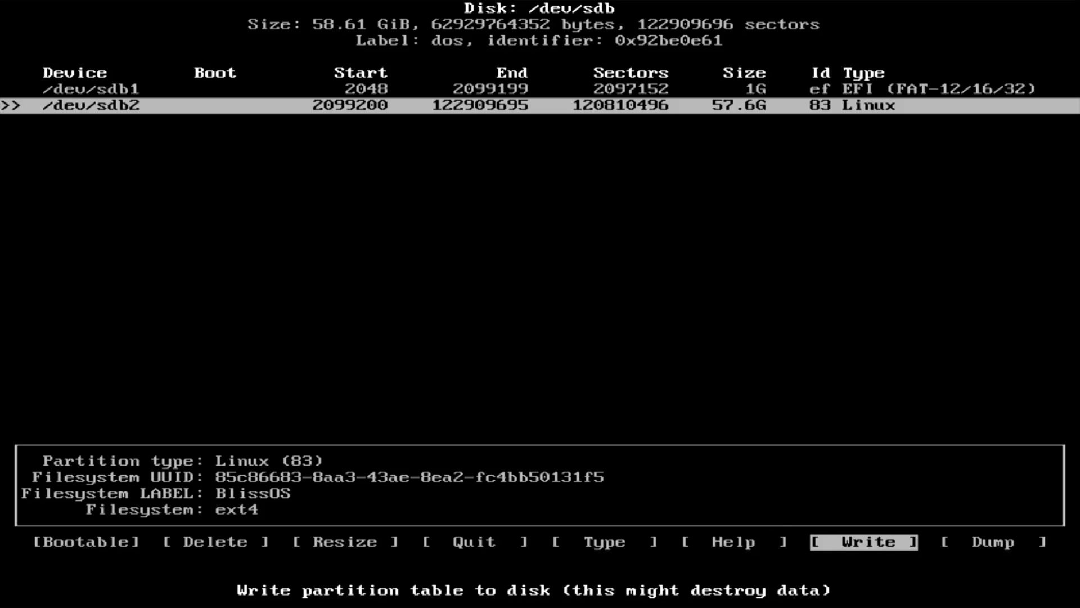
key(Return)
text(yes)
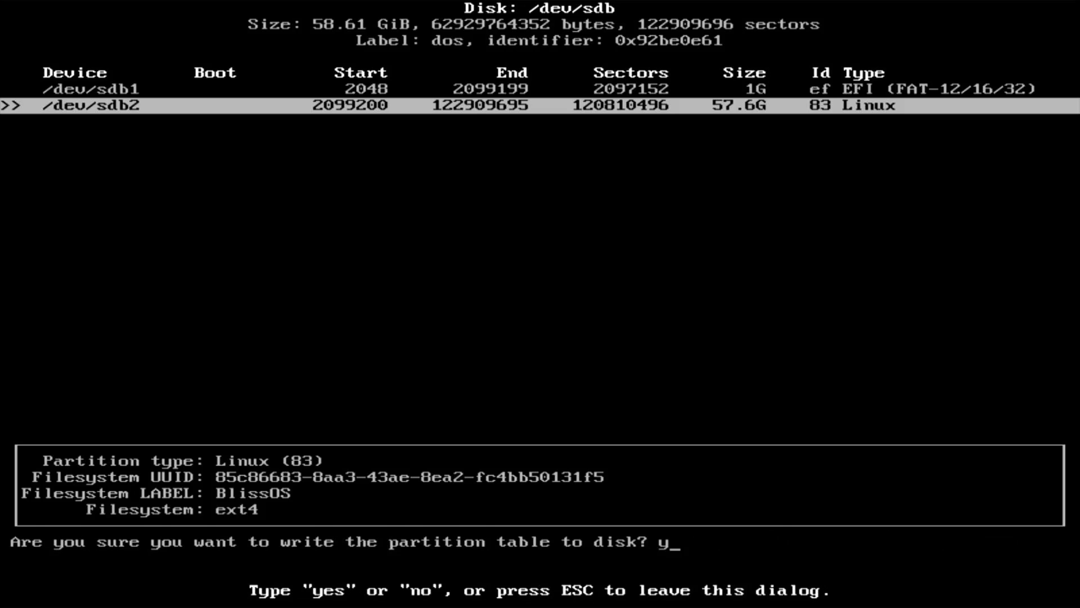
key(Return)
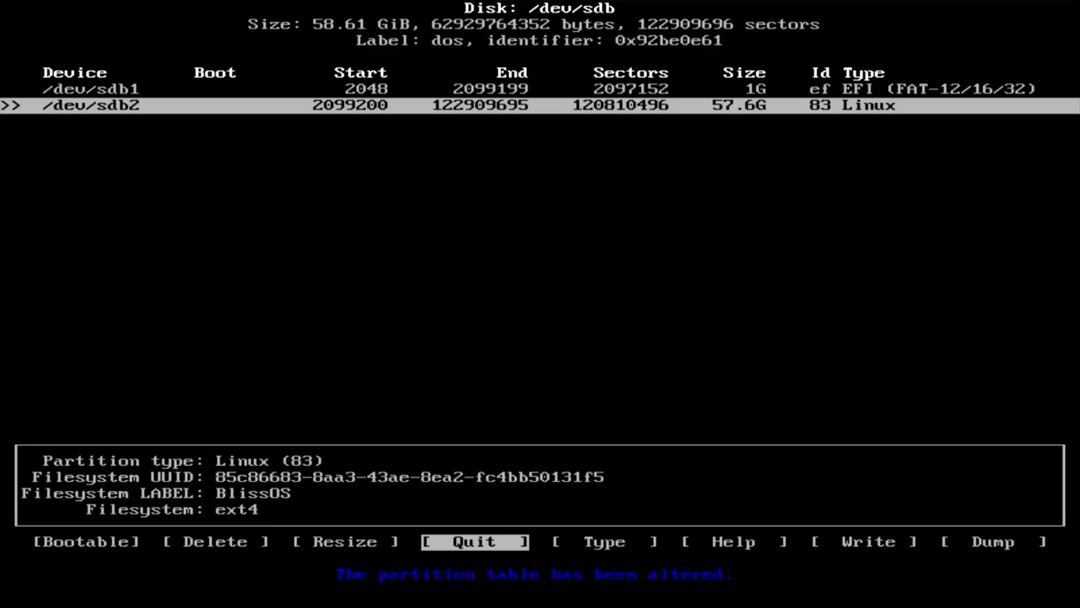
key(Return)
key(Return)
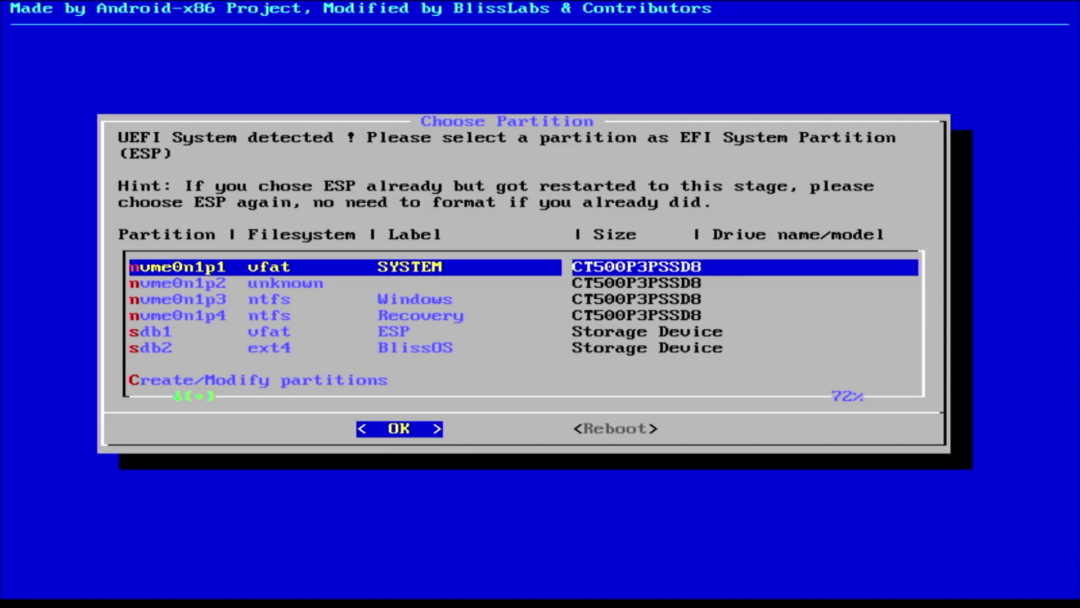
Choose sdb1 as EFI System Partition, format type fat32, name ESP, and agree to format
key(Down)
key(Down)
key(Down)
key(Down)
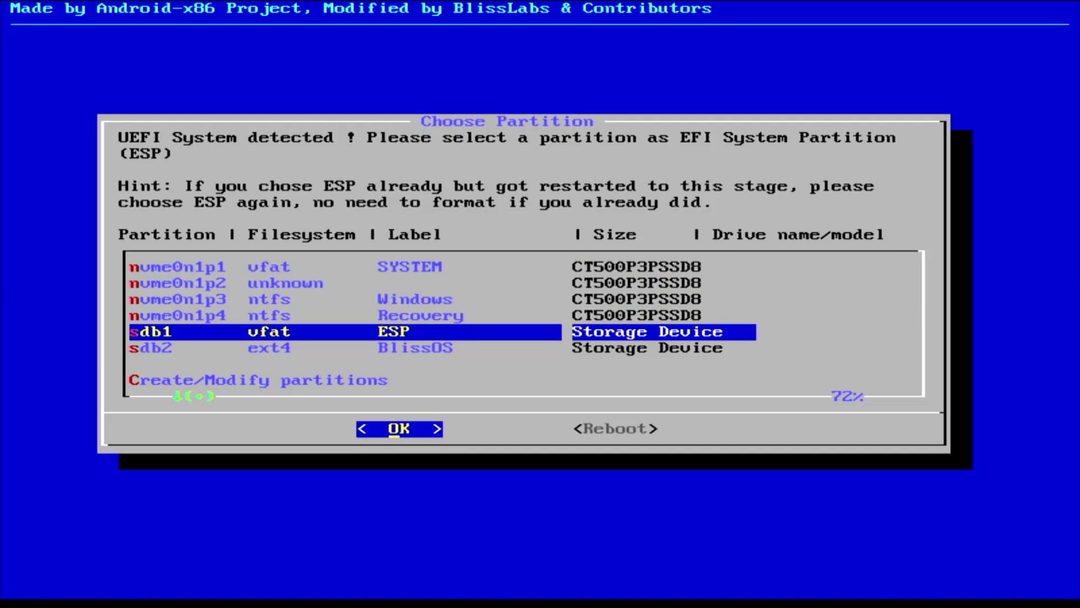
key(Return)
key(Down)
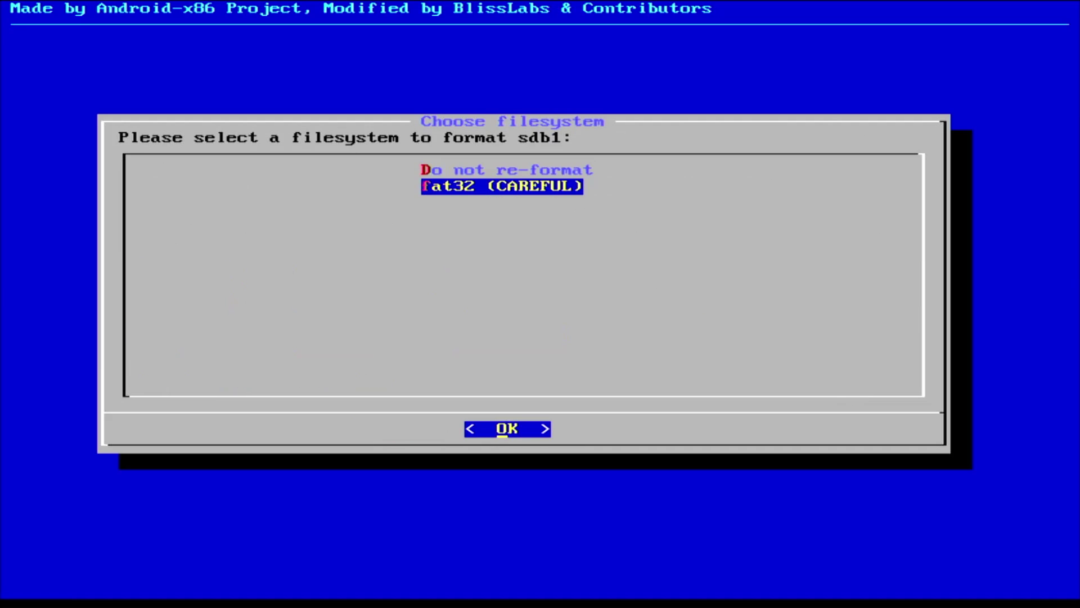
key(Return)
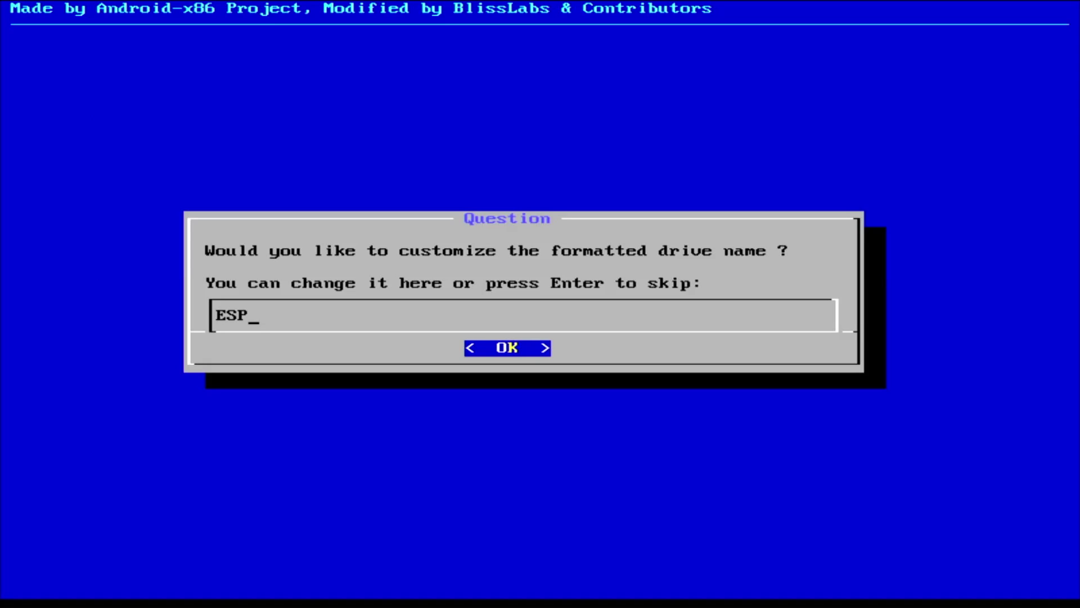
key(Return)
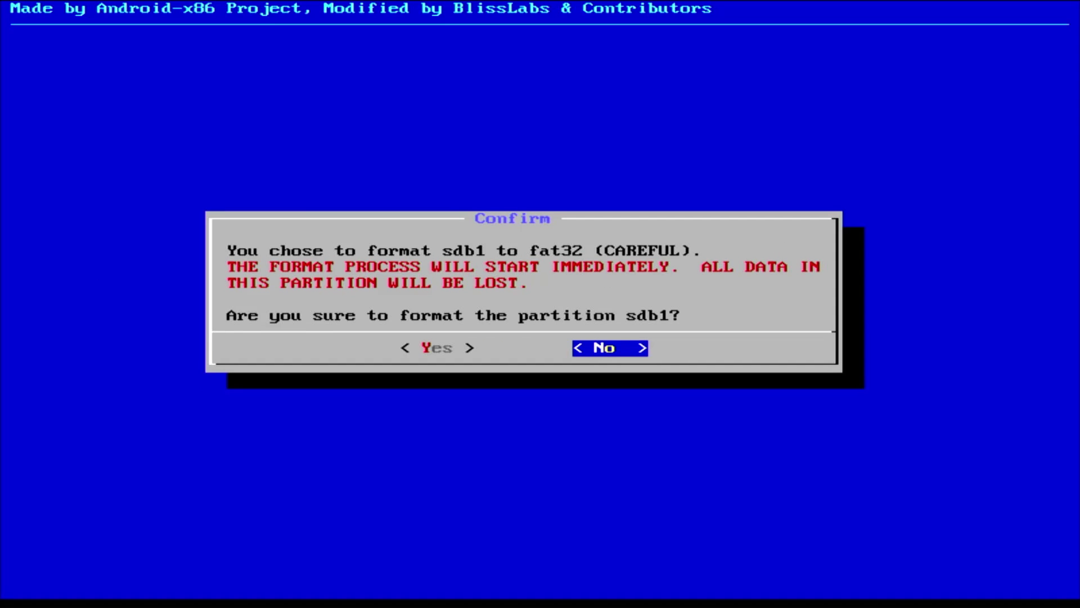
key(Left)
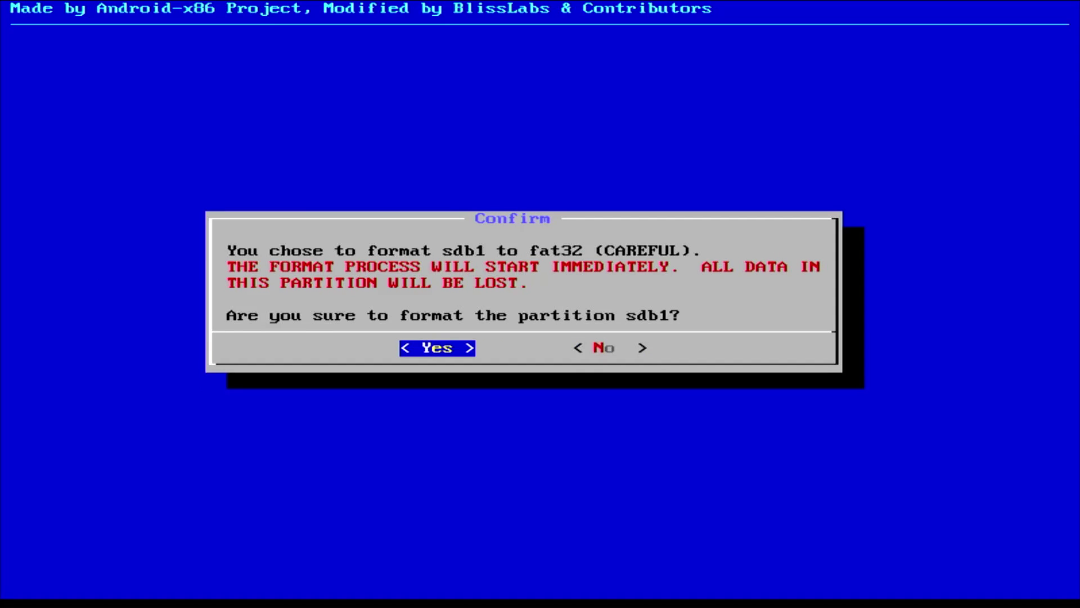
Confirm the sdb1 format, then pick sdb2 and format it ext4 named BlissOS
key(Return)
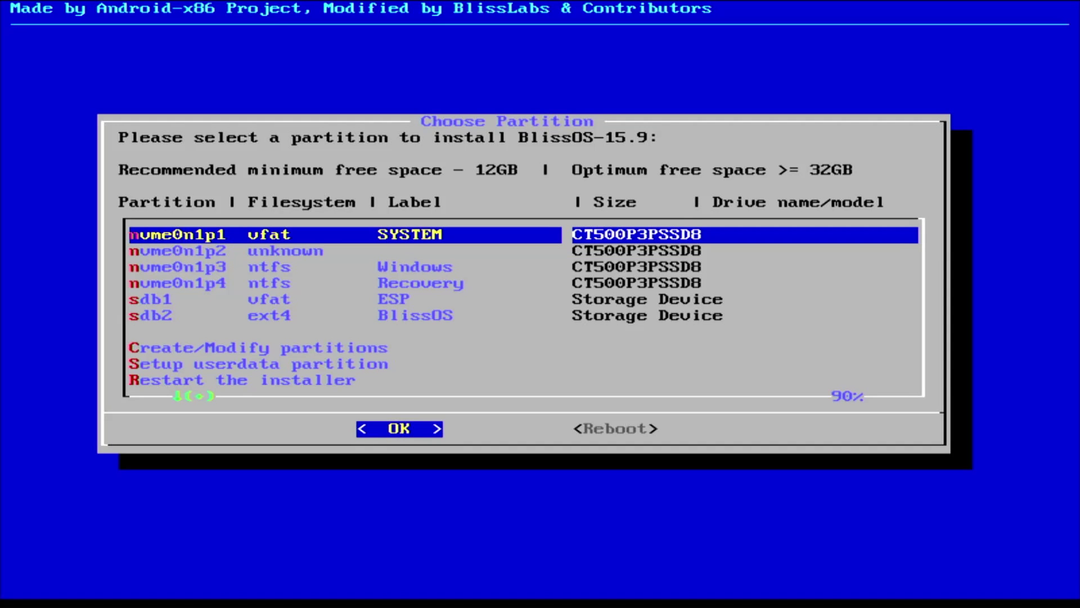
key(Down)
key(Down)
key(Down)
key(Down)
key(Down)
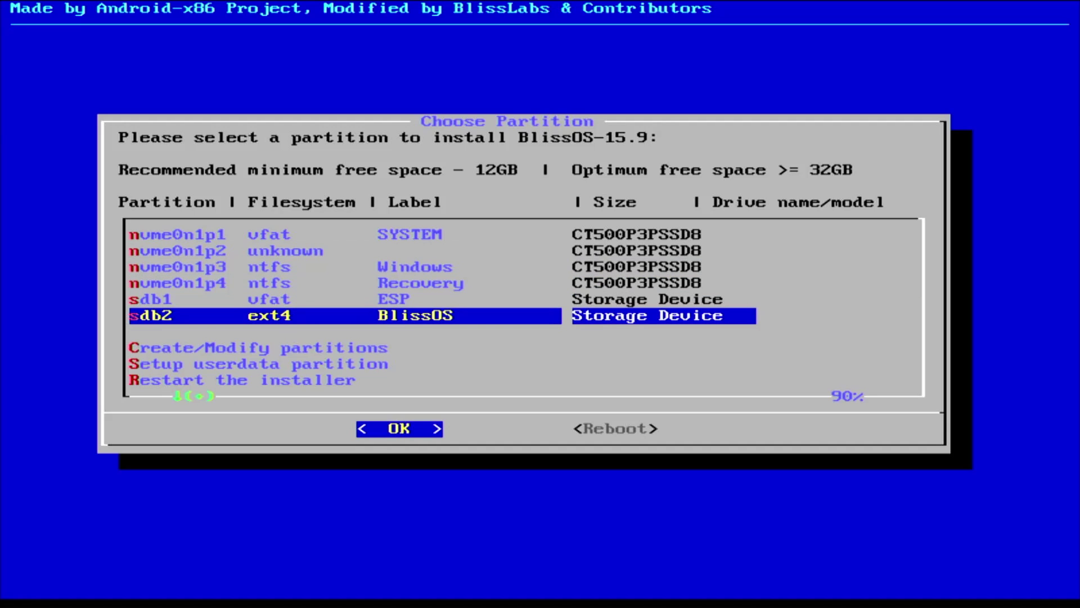
key(Return)
key(Down)
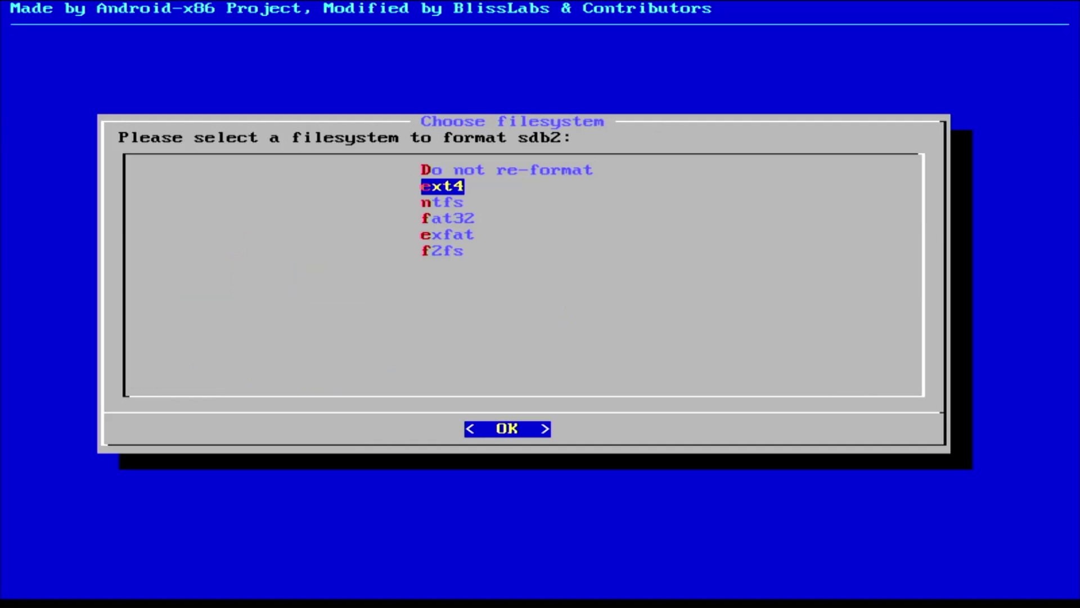
key(Return)
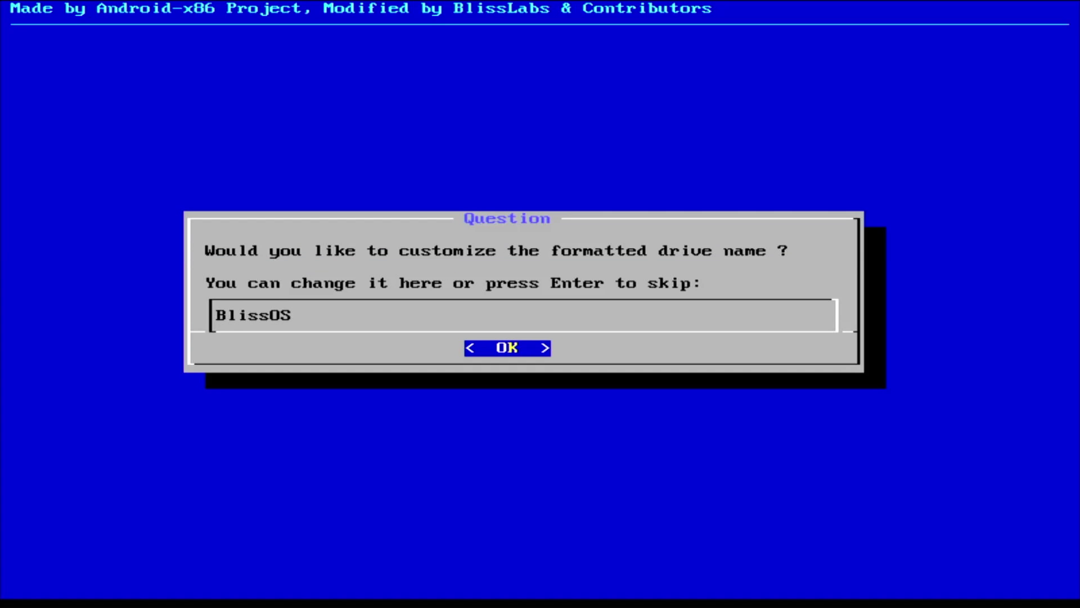
key(Return)
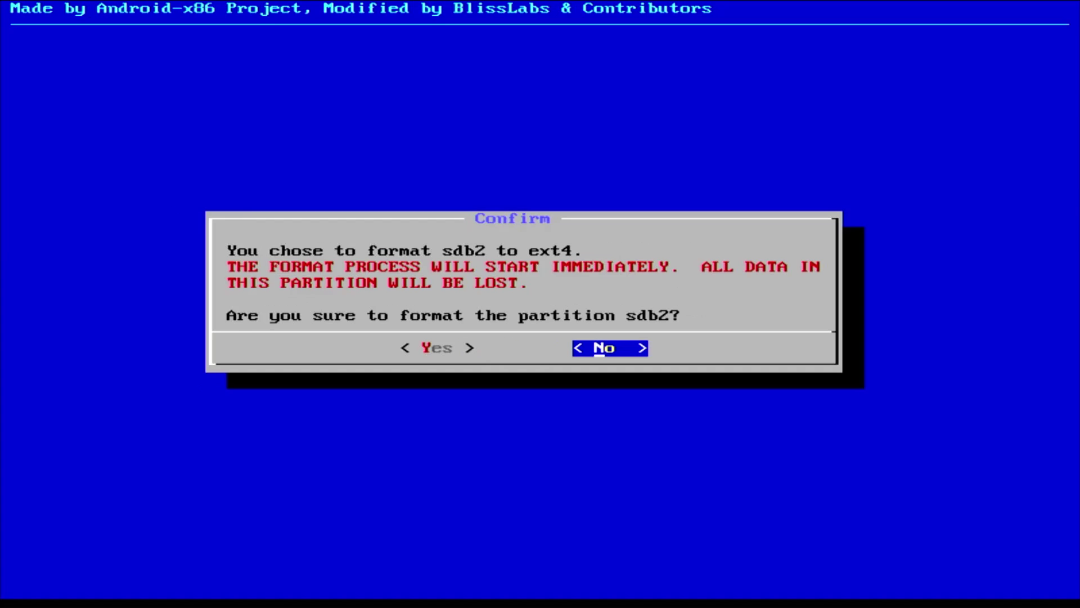
key(Left)
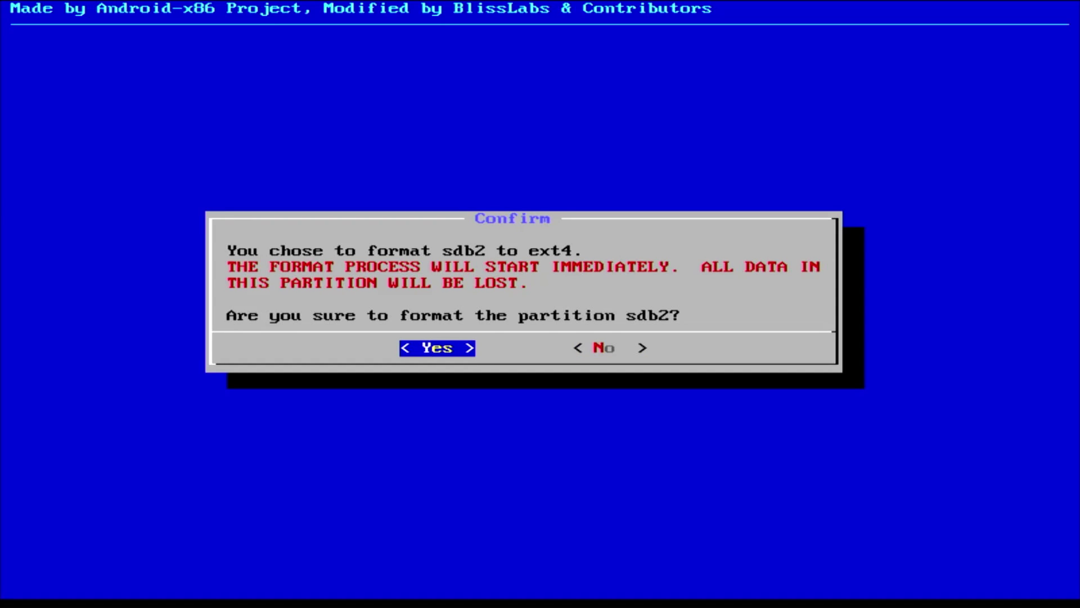
key(Return)
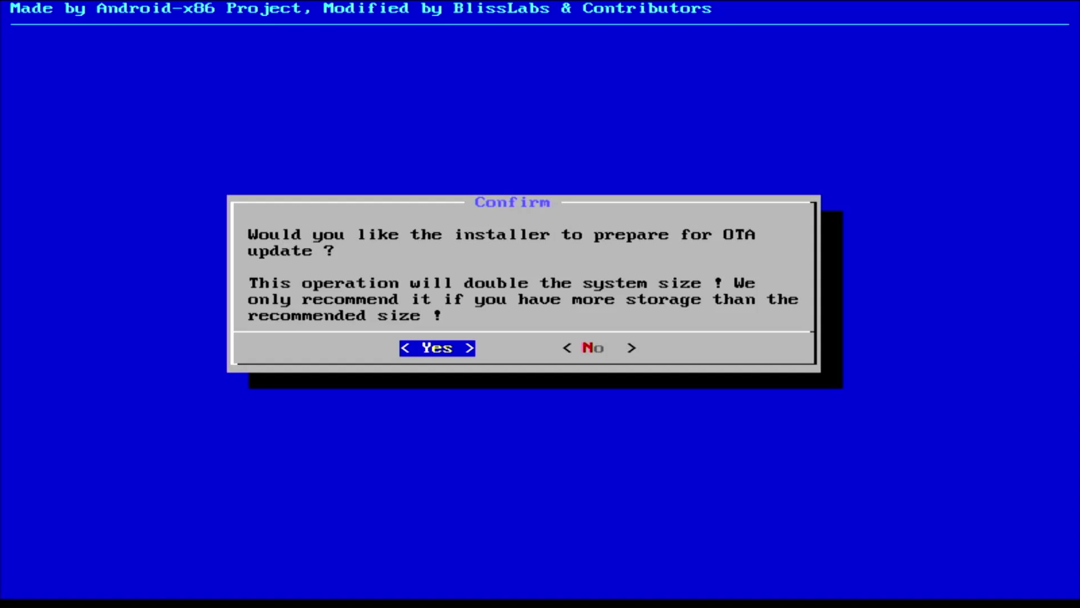
Enable OTA preparation, choose the Grub2 EFI bootloader, delete old BlissOS entries, and start installing
key(Return)
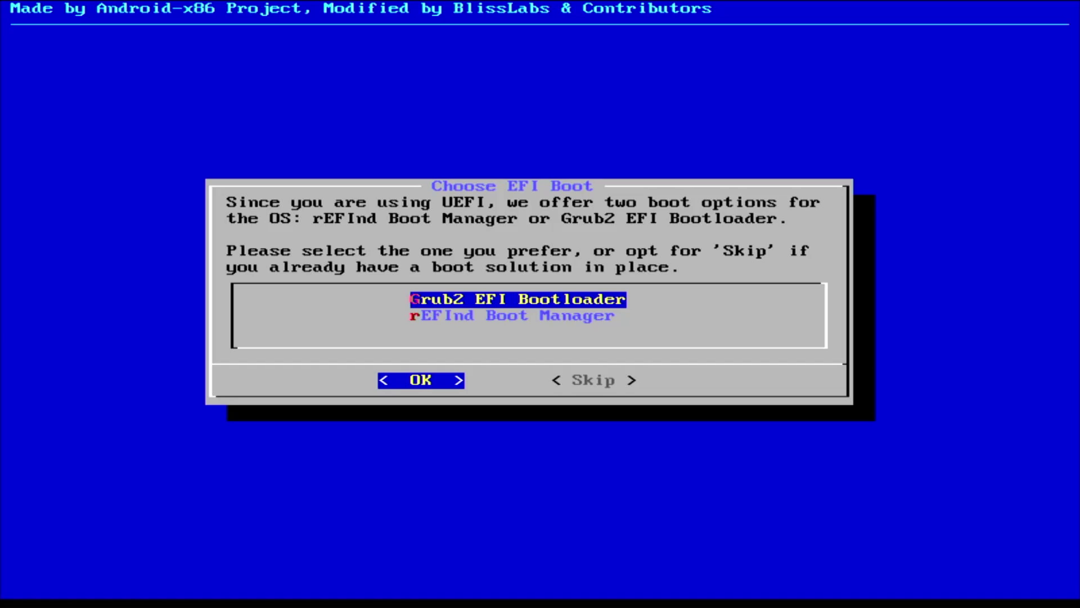
key(Return)
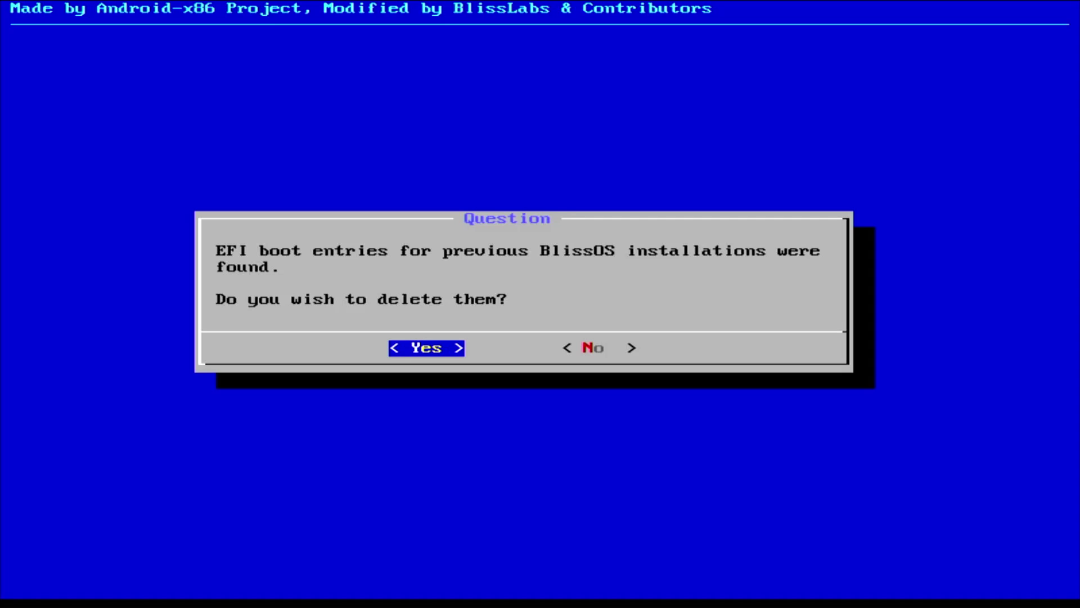
key(Return)
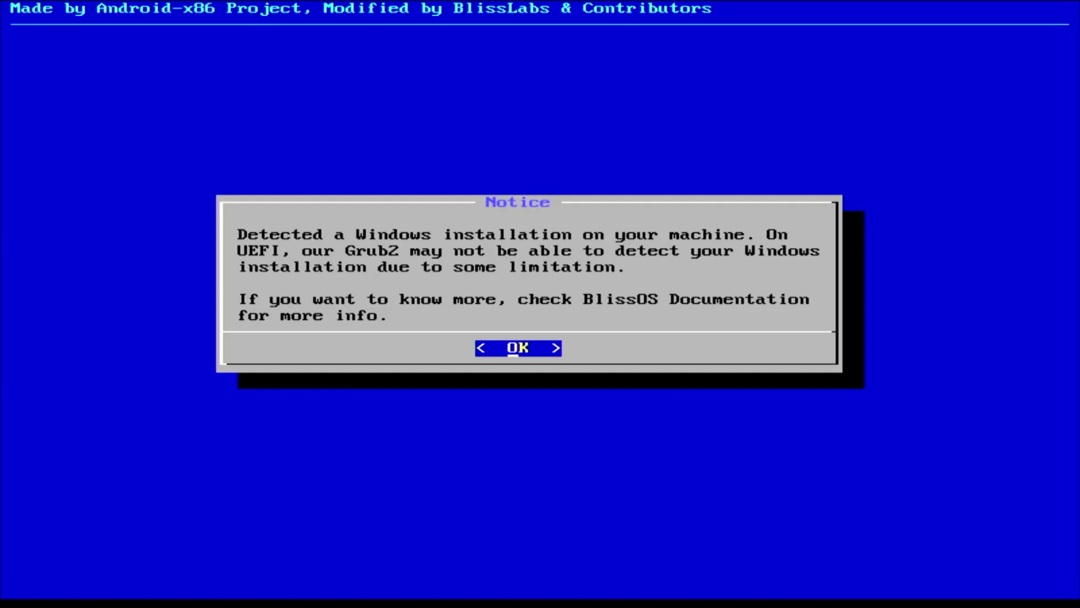
key(Return)
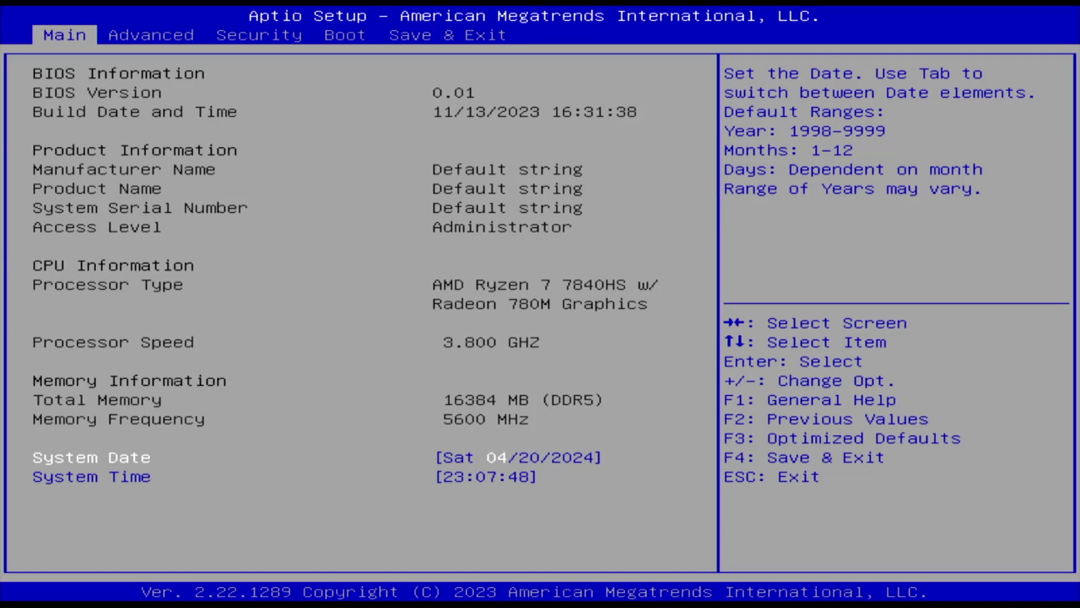
Boot once from BlissOS (Mass Storage Device 1.00) under Boot Override on the Save & Exit page
key(Left)
key(Up)
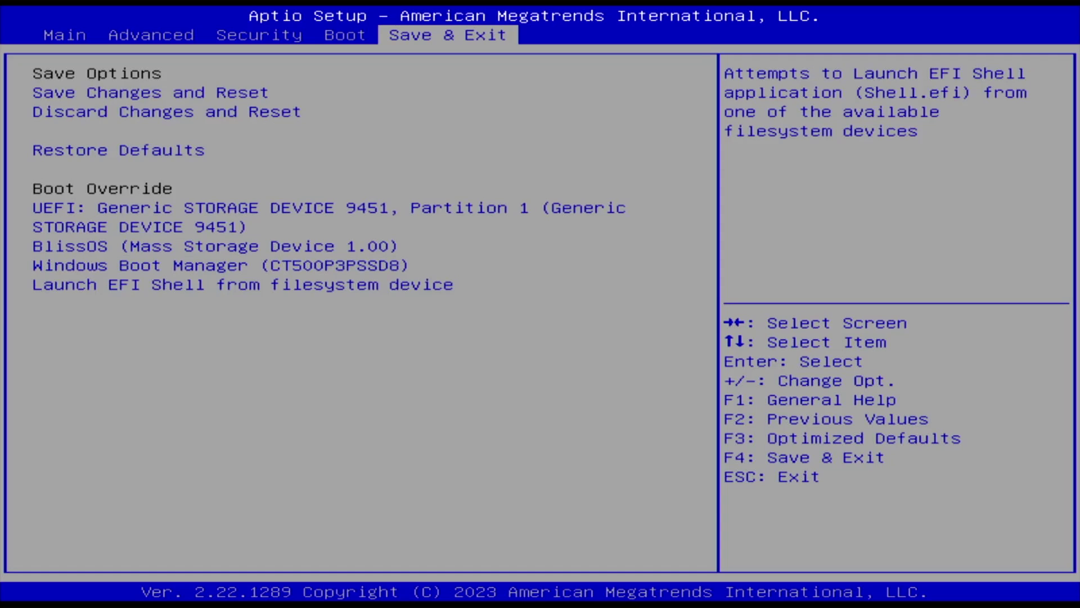
key(Down)
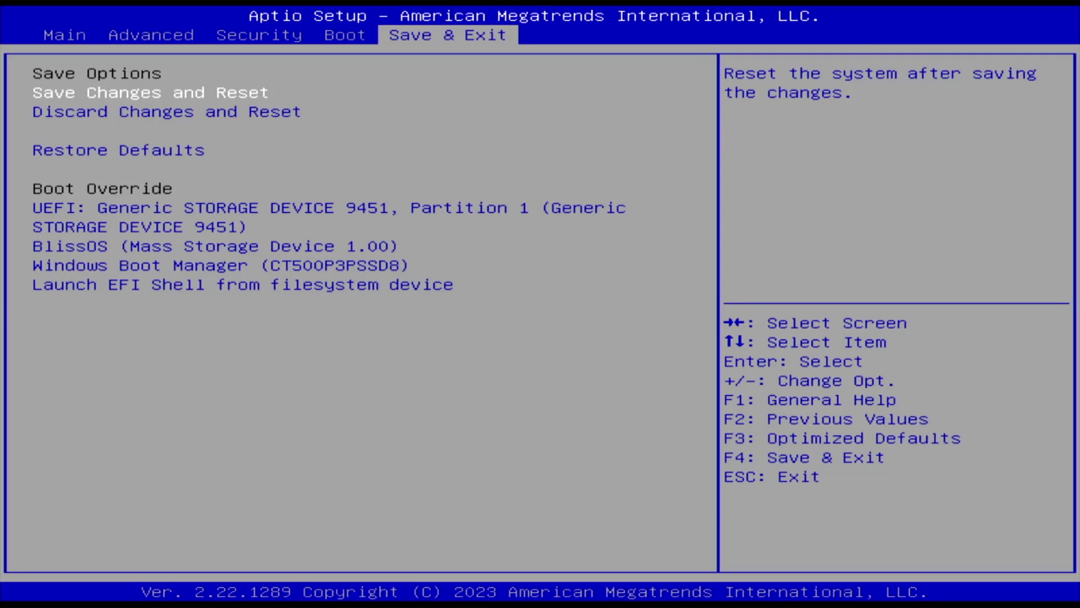
key(Down)
key(Down)
key(Down)
key(Down)
key(Up)
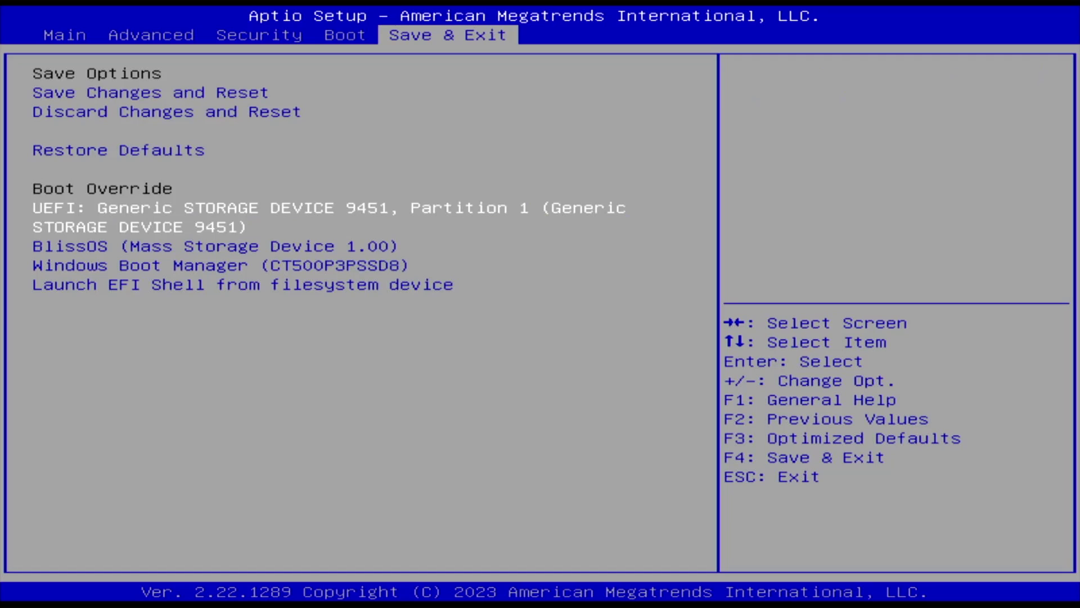
key(Down)
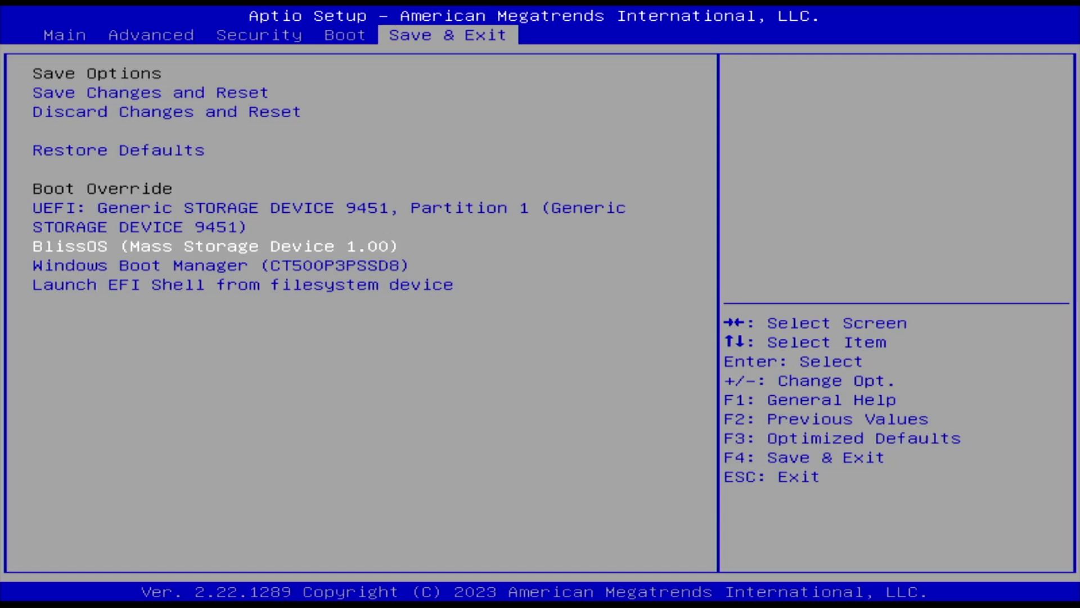
key(Up)
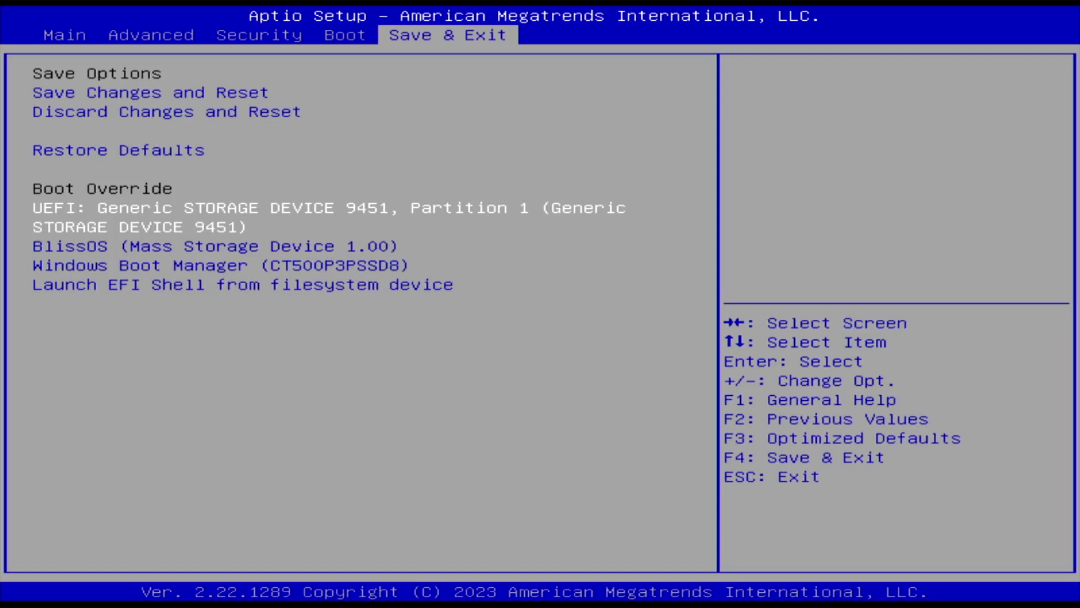
key(Down)
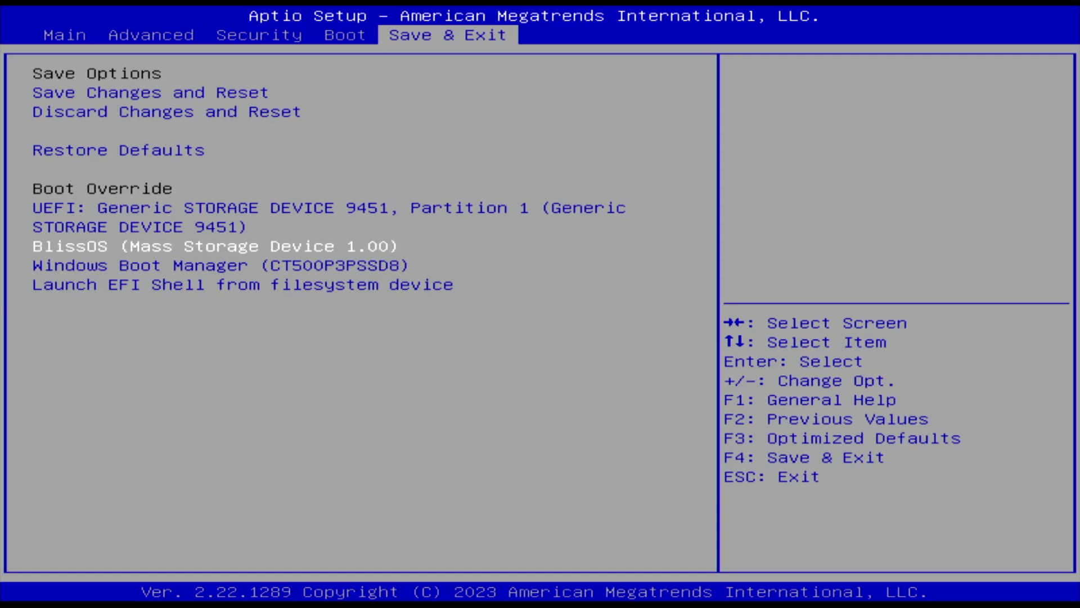
key(Return)
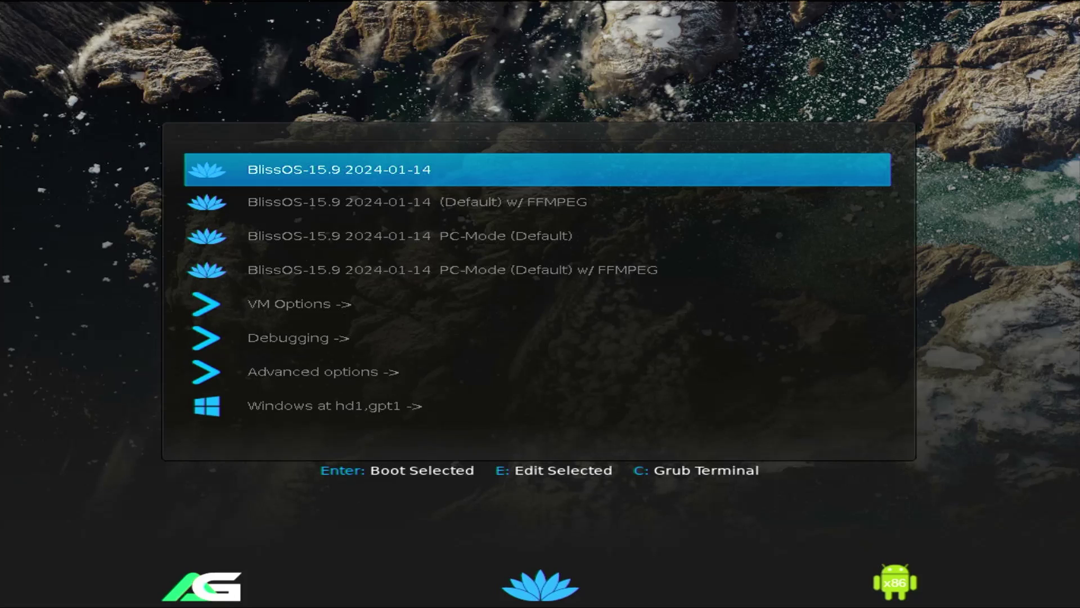
Boot the 'BlissOS-15.9 2024-01-14 PC-Mode (Default) w/ FFMPEG' entry from the GRUB menu
key(Down)
key(Down)
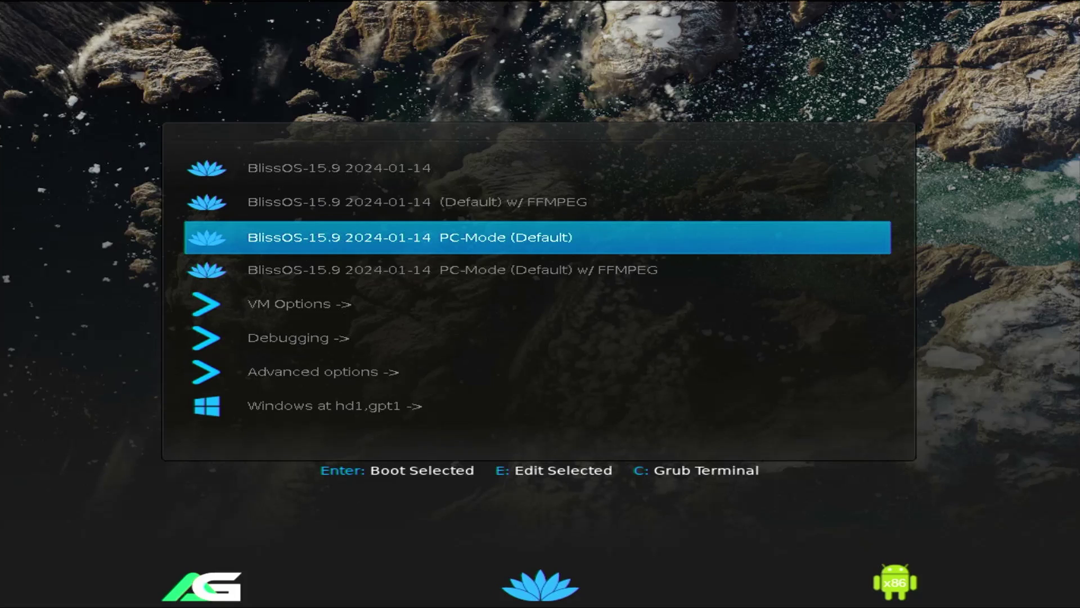
key(Down)
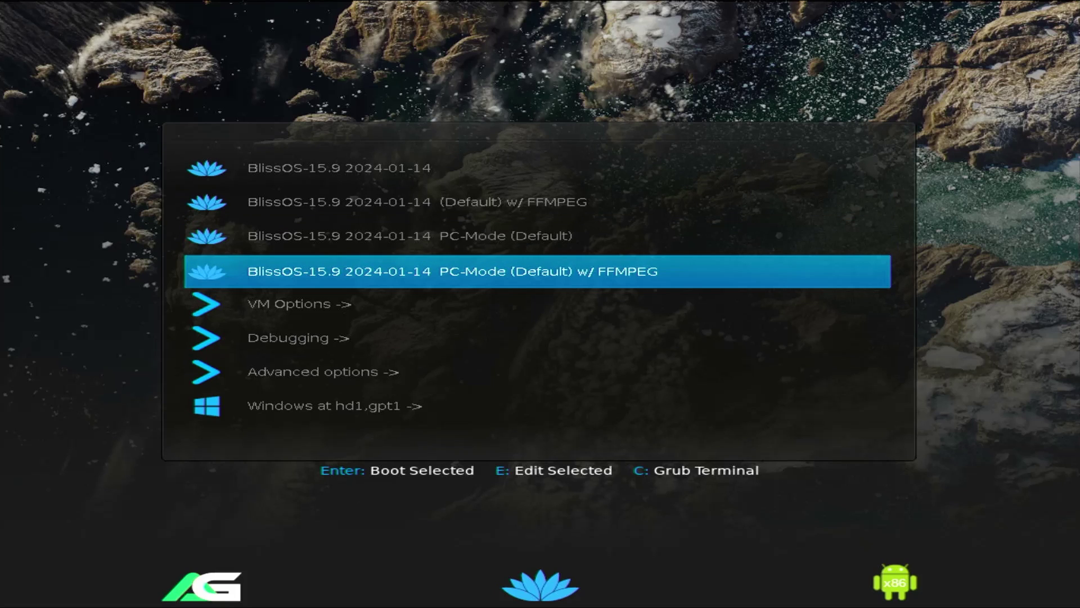
key(Return)
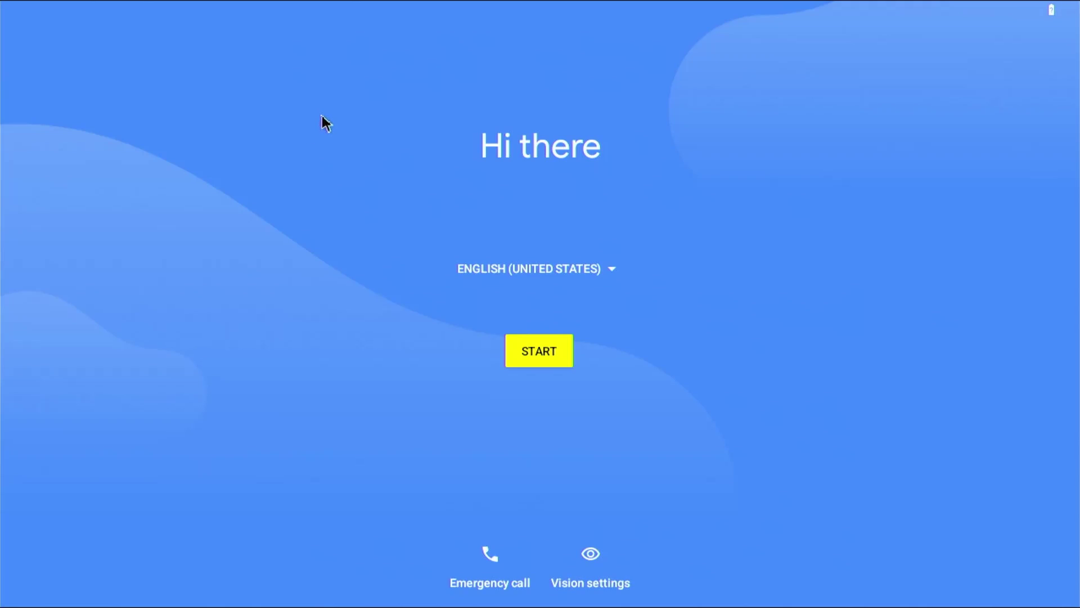
Start the Android setup wizard and choose to set up offline without a network
key(Return)
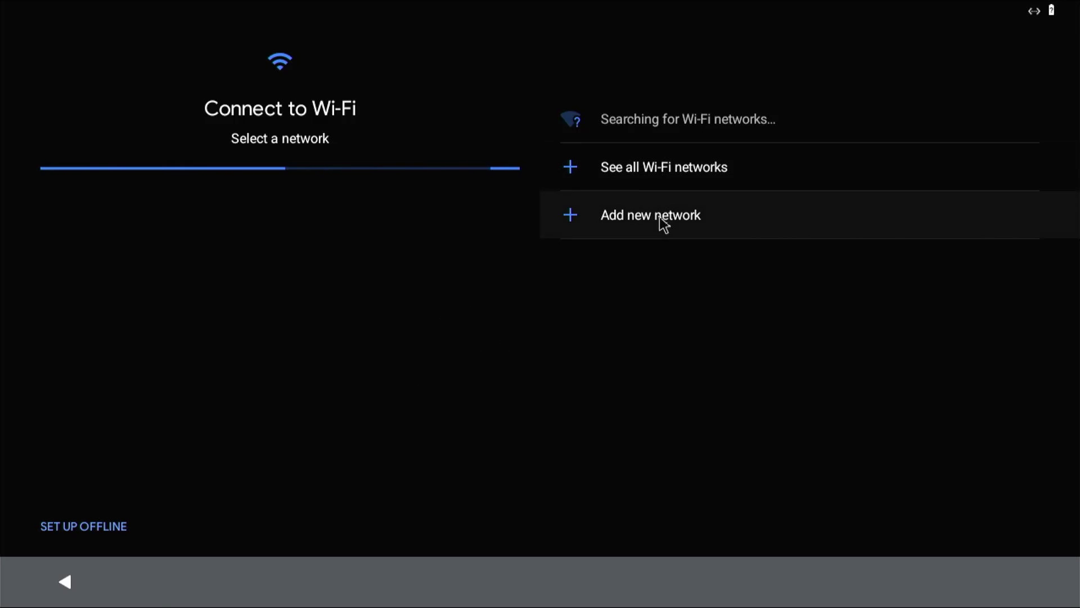
click(72, 534)
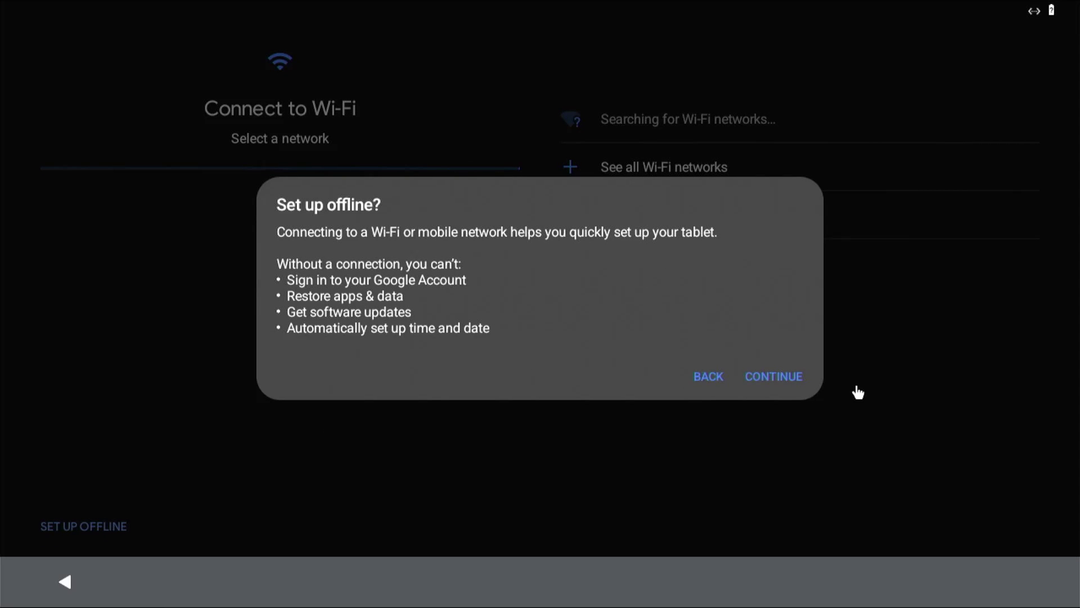
click(791, 383)
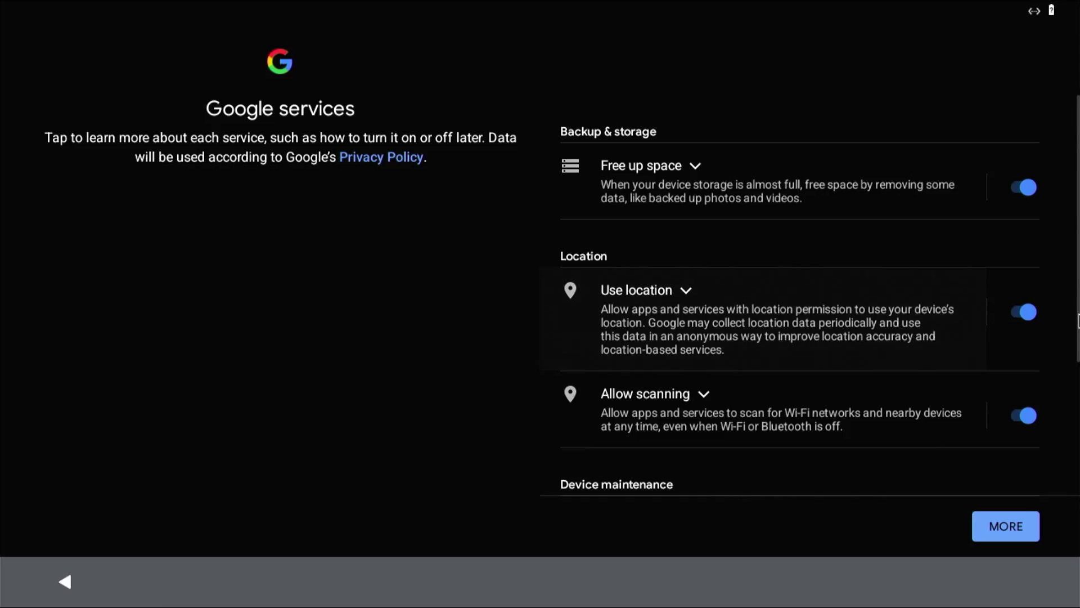
Turn off location, Wi-Fi scanning and diagnostics, accept Google services, and skip the screen lock
click(1028, 312)
scroll(981, 417, down, 3)
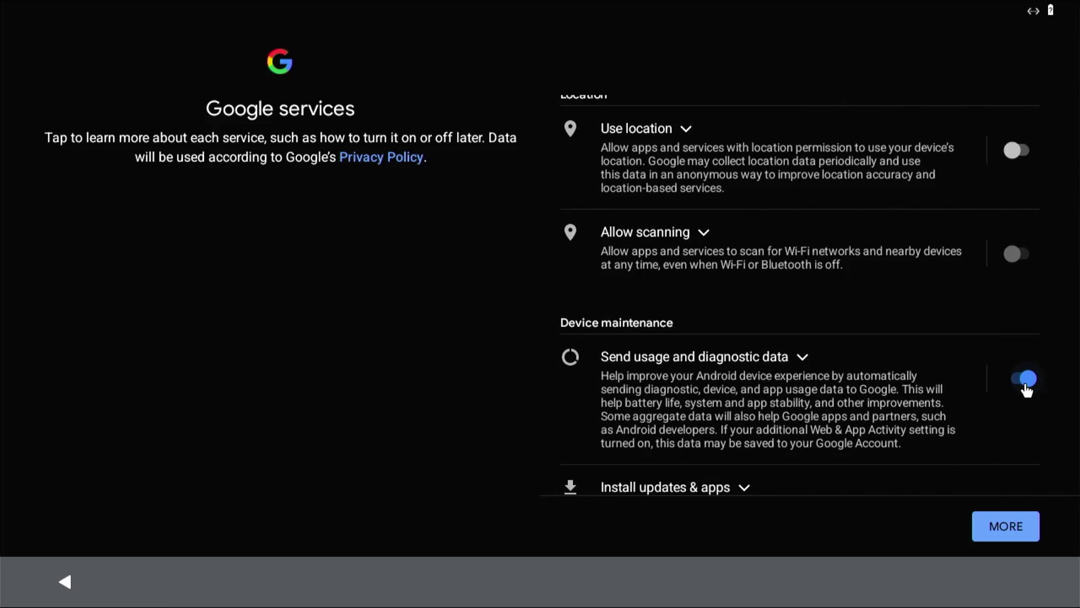
click(1028, 378)
click(1018, 525)
click(1013, 532)
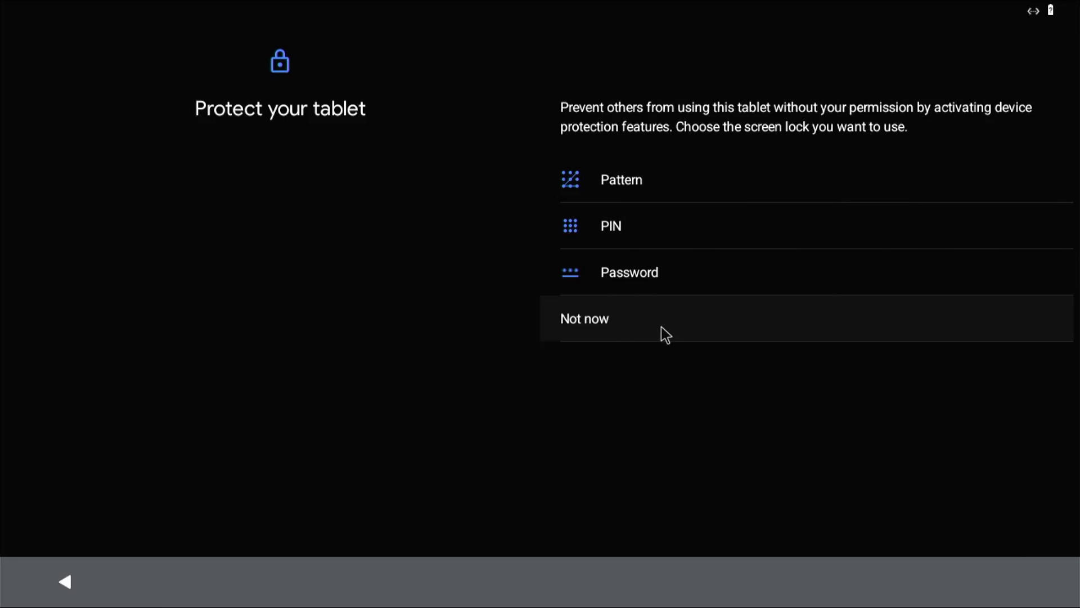
click(572, 320)
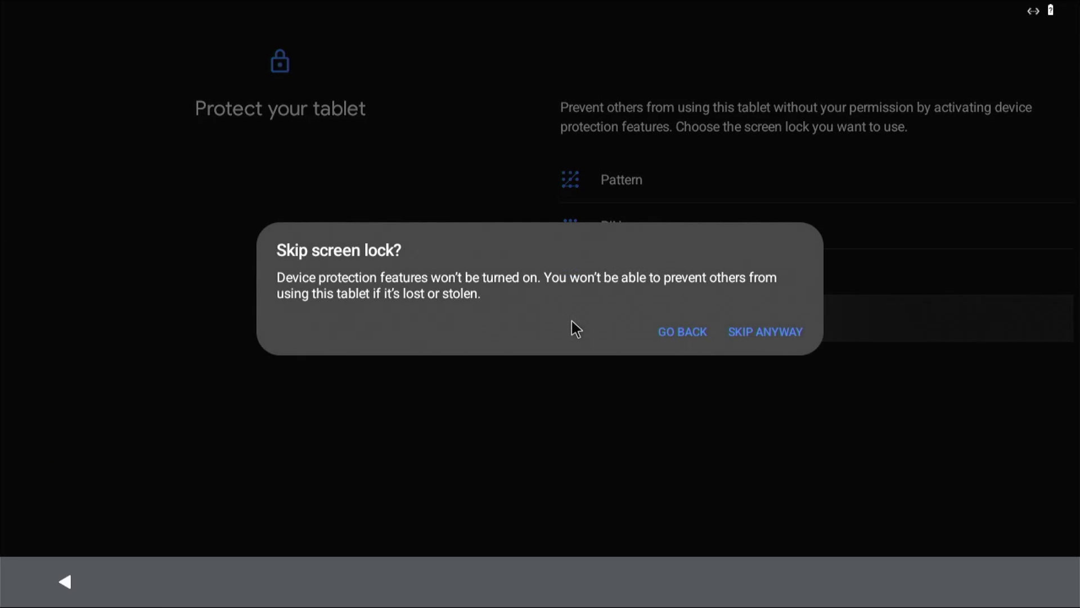
click(766, 333)
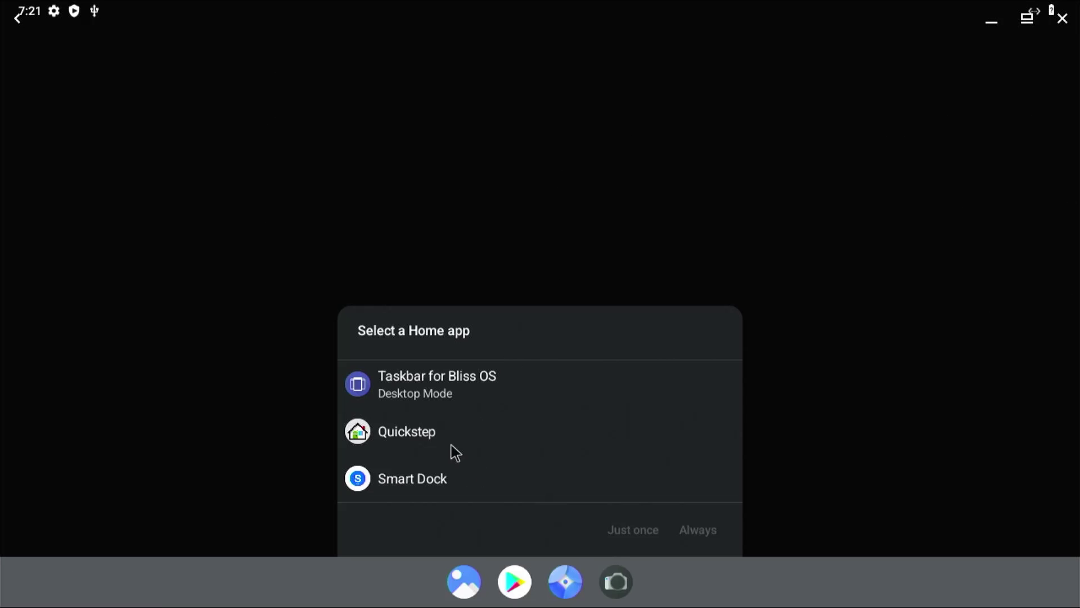
Make Taskbar the permanent home app and allow it to display over other apps
click(423, 384)
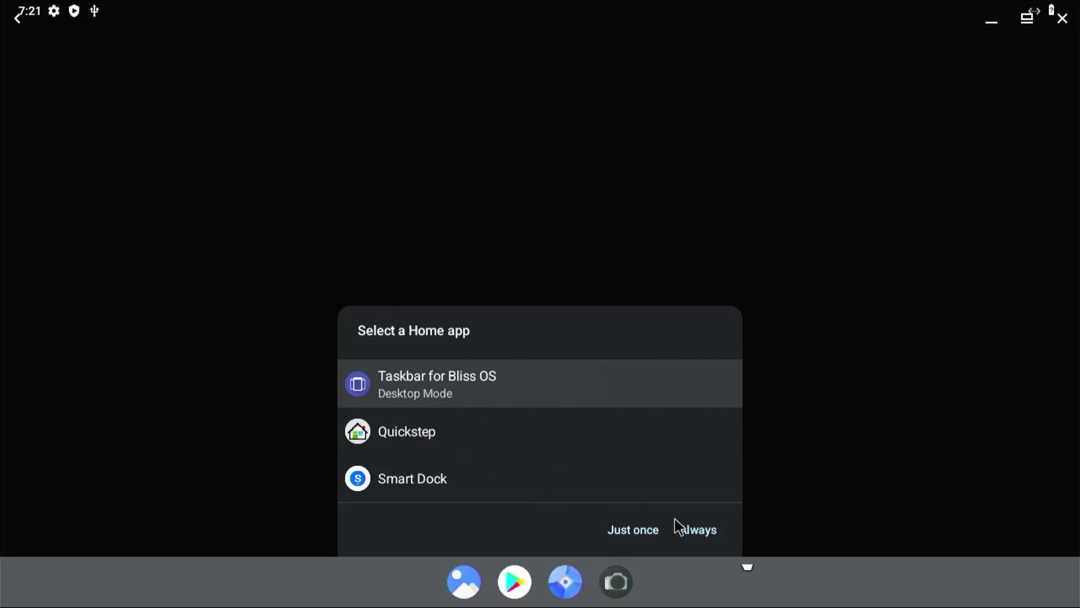
click(714, 535)
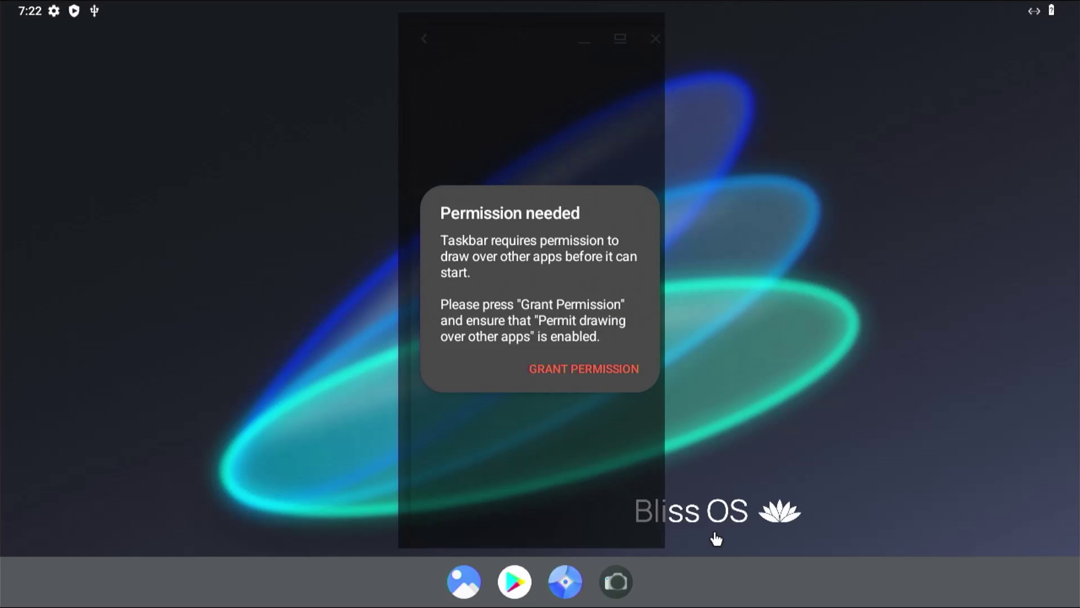
click(576, 367)
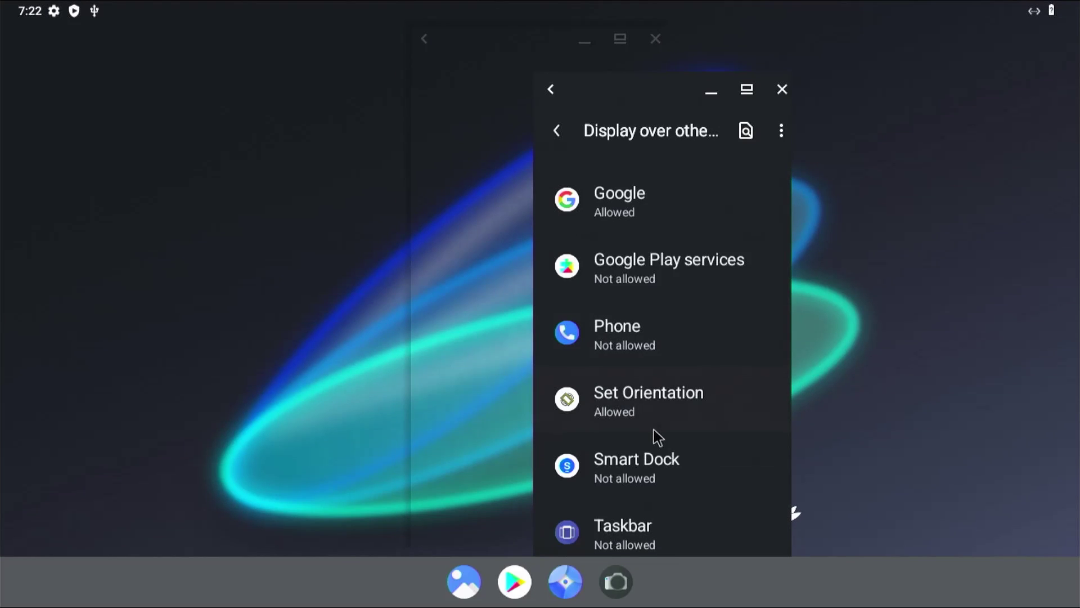
click(626, 545)
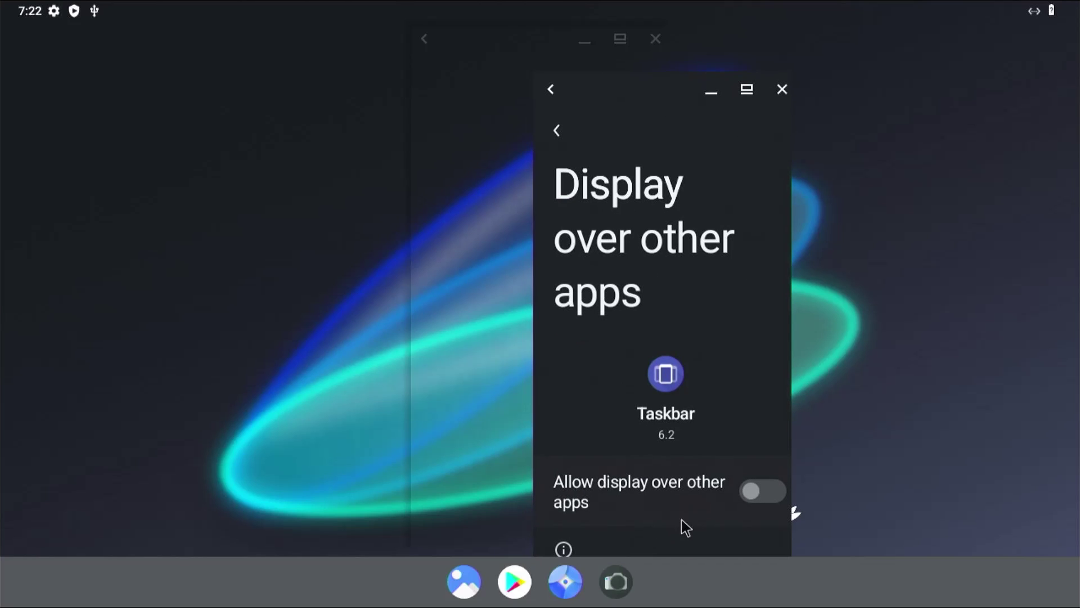
click(762, 498)
click(550, 89)
click(551, 89)
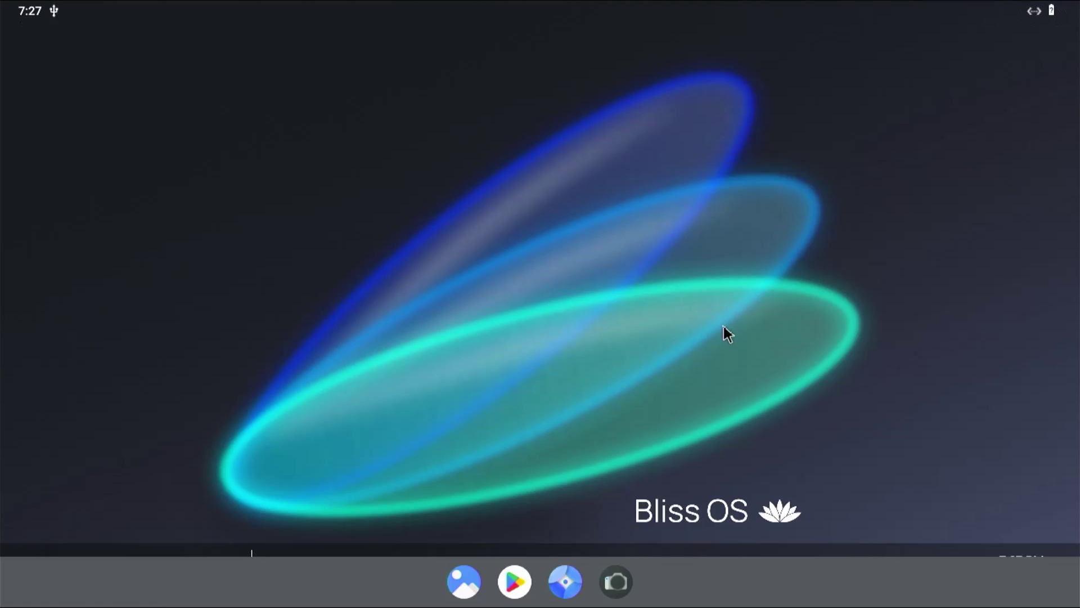
Restart Bliss OS from the quick settings power options
click(1063, 10)
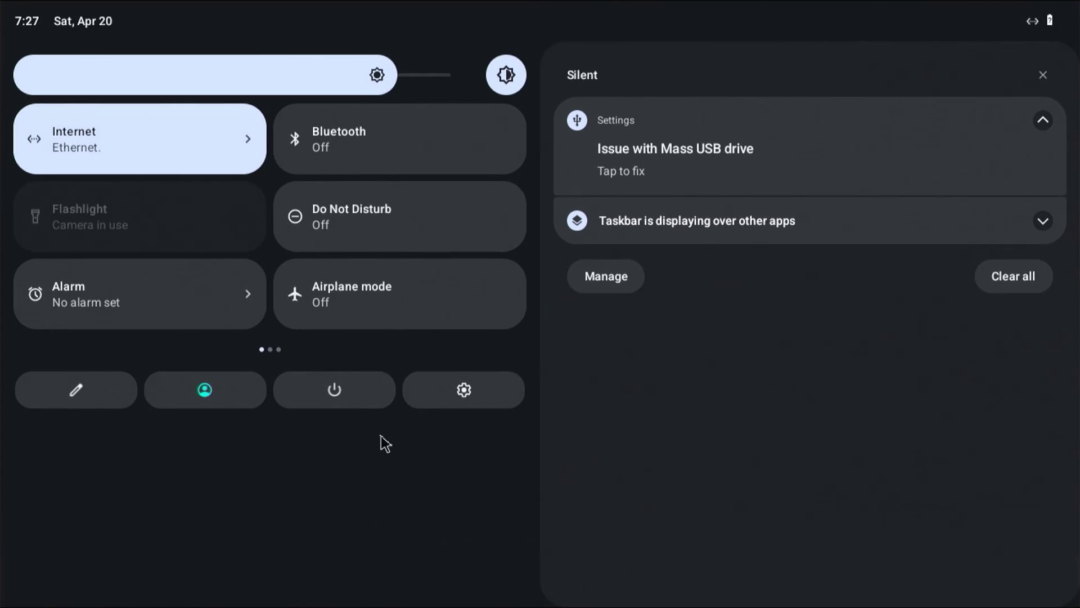
click(350, 388)
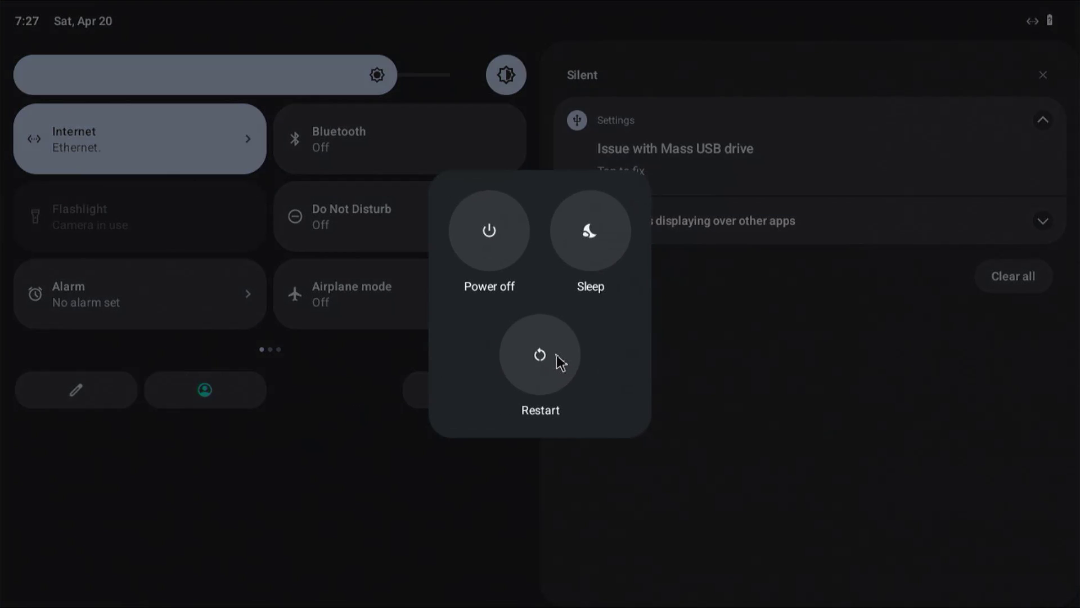
click(559, 363)
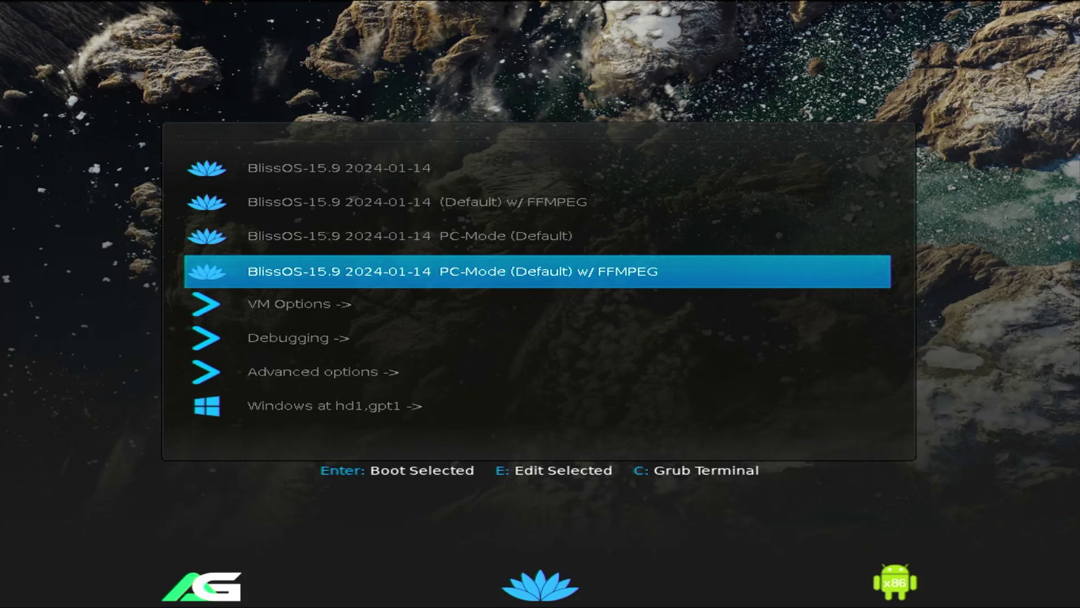
Highlight the 'Windows at hd1,gpt1' entry in the GRUB menu
key(Down)
key(Down)
key(Down)
key(Down)
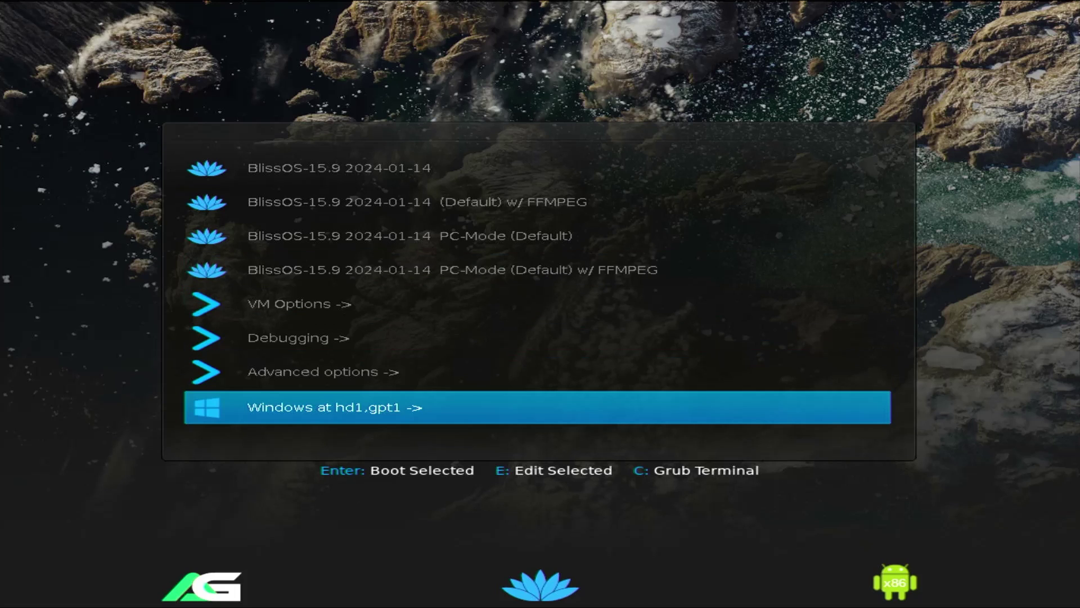